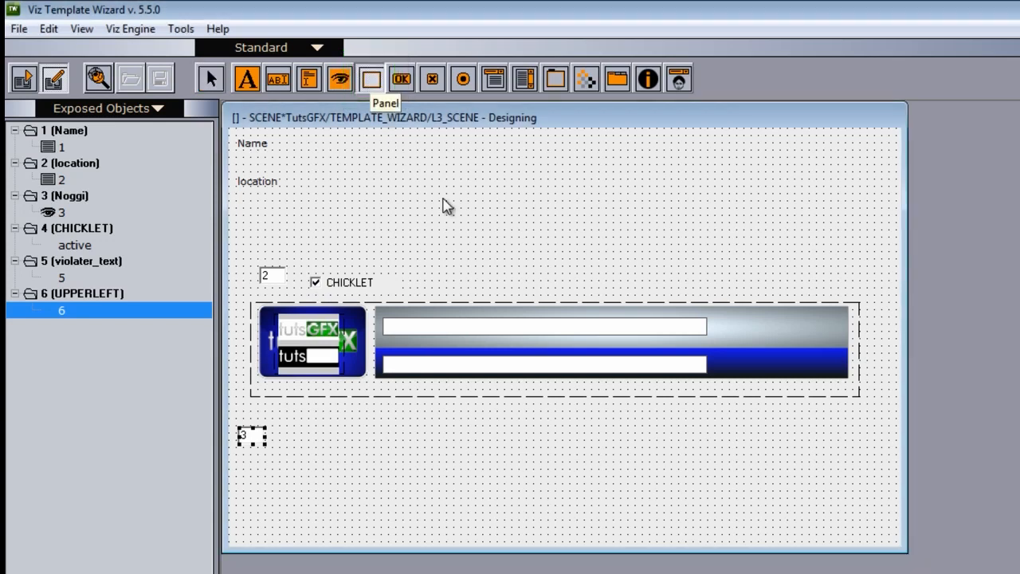
Step: Draw a panel about 288 by 128 above the lower-third bar and clear its caption
{"action": "left_click_drag", "start_coordinate": [431, 186], "coordinate": [693, 301]}
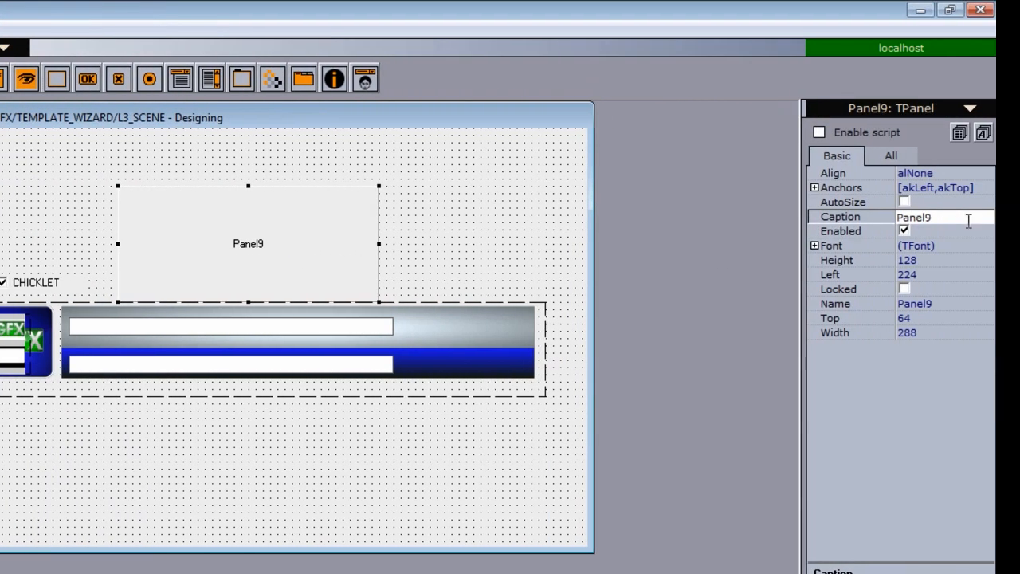
{"action": "double_click", "coordinate": [949, 219]}
{"action": "key", "text": "Delete"}
Step: Add an image inside the panel and load the V1 picture from the TEMPLATE WIZARD folder into it
{"action": "left_click", "coordinate": [273, 83]}
{"action": "left_click", "coordinate": [220, 215]}
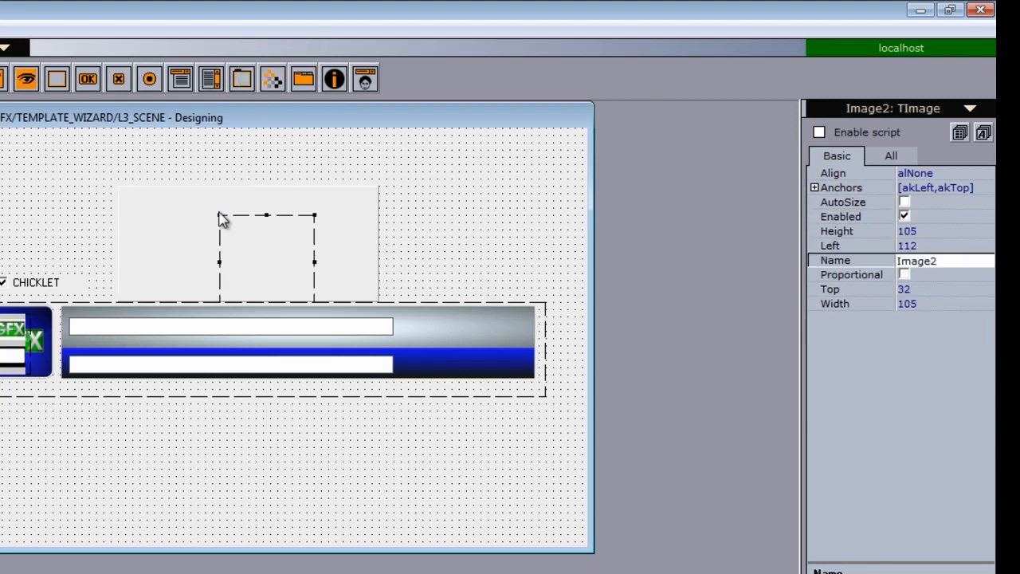
{"action": "right_click", "coordinate": [250, 235]}
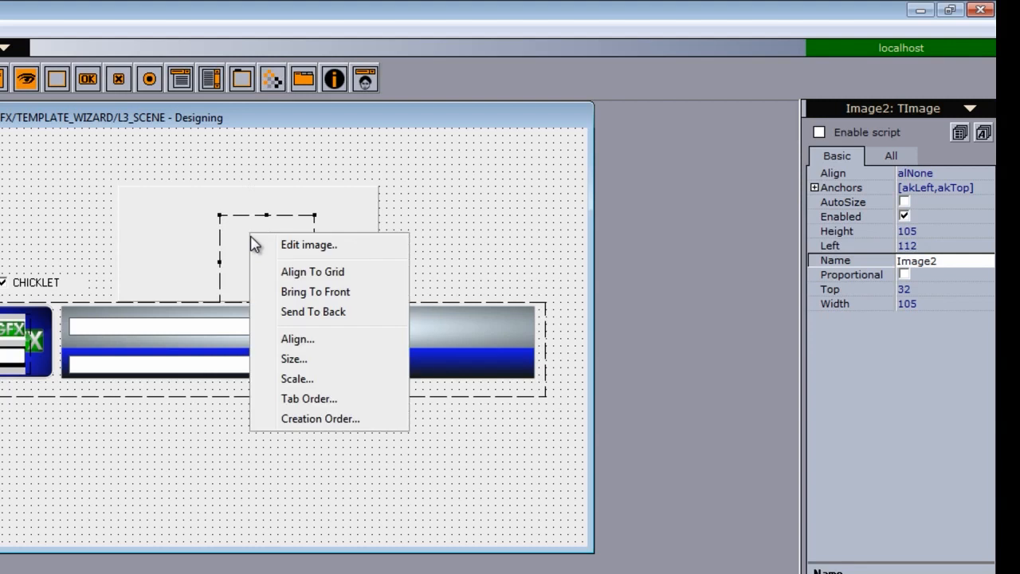
{"action": "left_click", "coordinate": [309, 247]}
{"action": "left_click", "coordinate": [208, 330]}
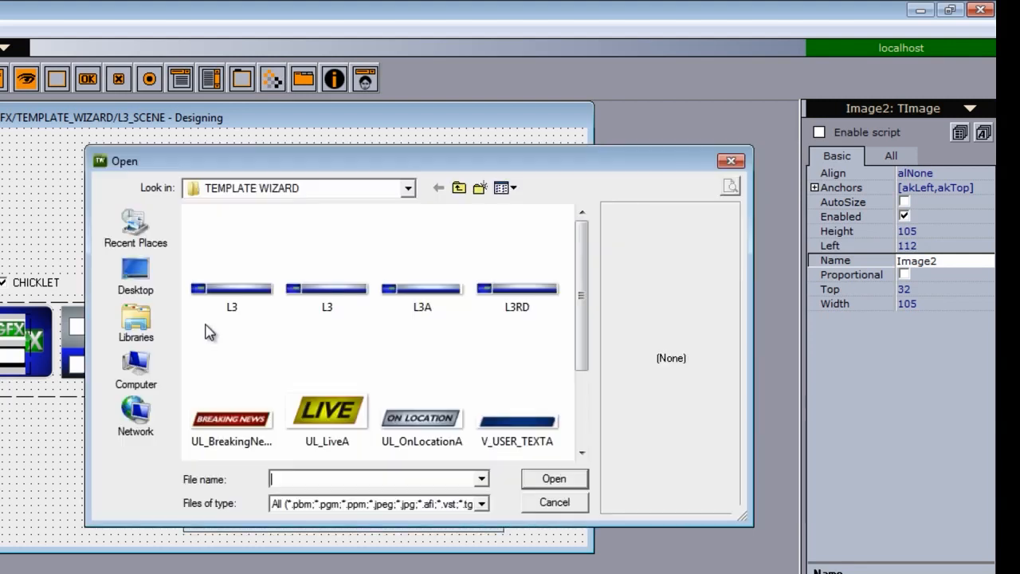
{"action": "scroll", "coordinate": [580, 325], "scroll_direction": "down", "scroll_amount": 5}
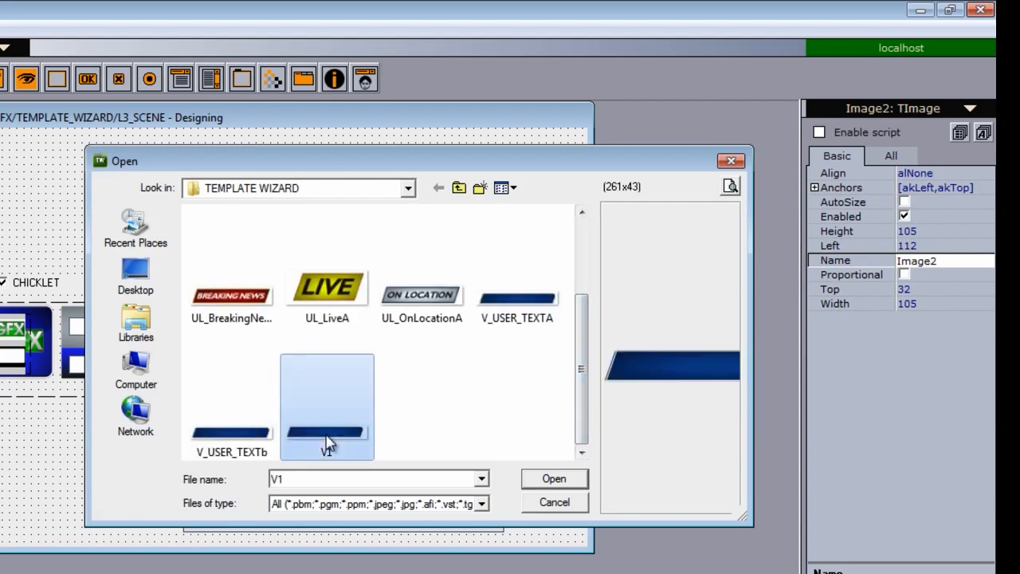
{"action": "double_click", "coordinate": [331, 434]}
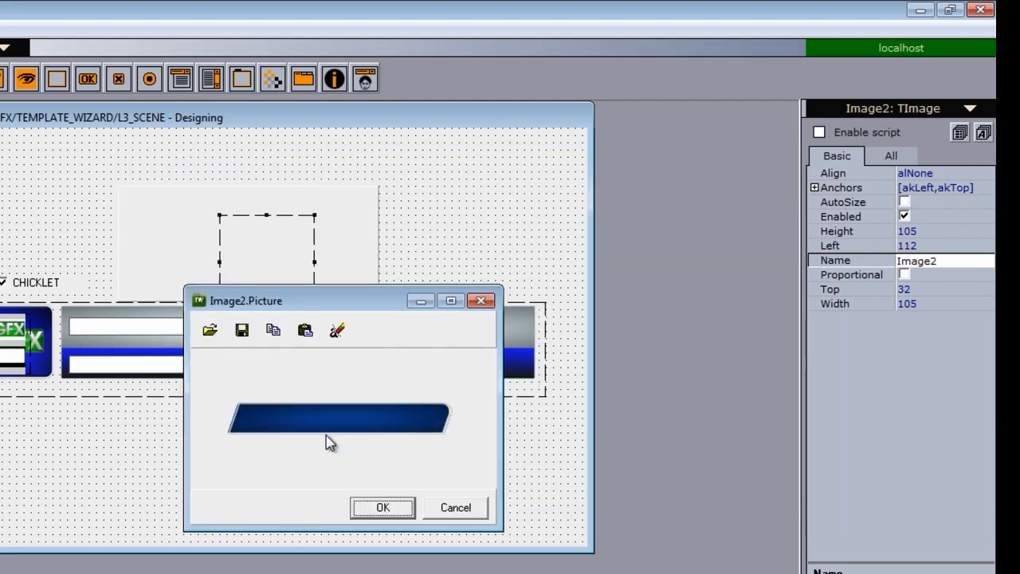
{"action": "left_click", "coordinate": [382, 508]}
Step: Resize and move the image so the V1 banner spans the panel, about 256 wide
{"action": "left_click_drag", "start_coordinate": [314, 261], "coordinate": [380, 263]}
{"action": "left_click_drag", "start_coordinate": [282, 244], "coordinate": [205, 243]}
{"action": "left_click_drag", "start_coordinate": [297, 261], "coordinate": [371, 263]}
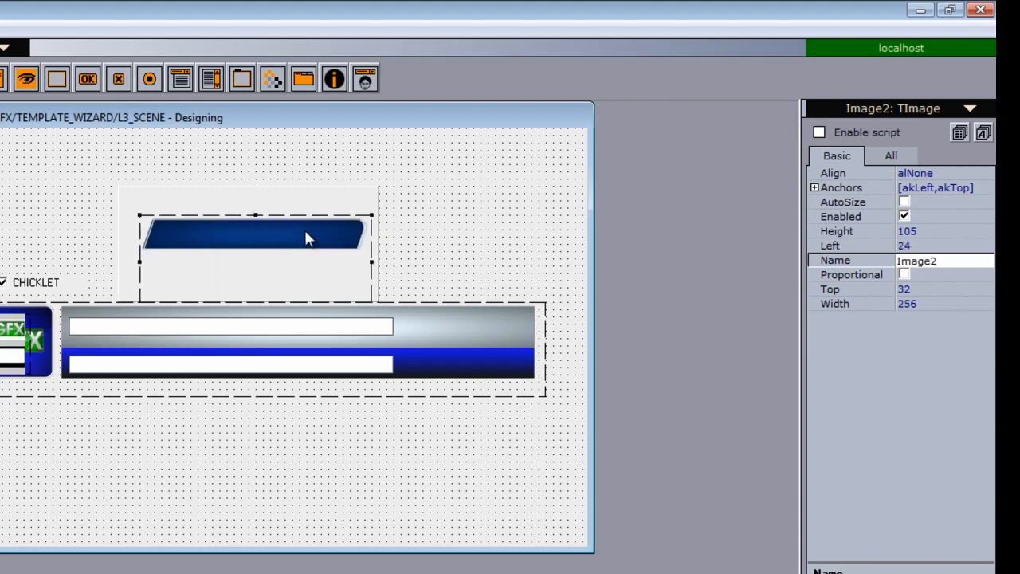
Step: Resize and reposition the panel to fit snugly around the banner image above the bar
{"action": "left_click", "coordinate": [250, 302]}
{"action": "left_click_drag", "start_coordinate": [247, 302], "coordinate": [249, 280]}
{"action": "left_click_drag", "start_coordinate": [465, 281], "coordinate": [475, 225]}
{"action": "left_click_drag", "start_coordinate": [567, 277], "coordinate": [573, 258]}
{"action": "left_click_drag", "start_coordinate": [626, 198], "coordinate": [580, 248]}
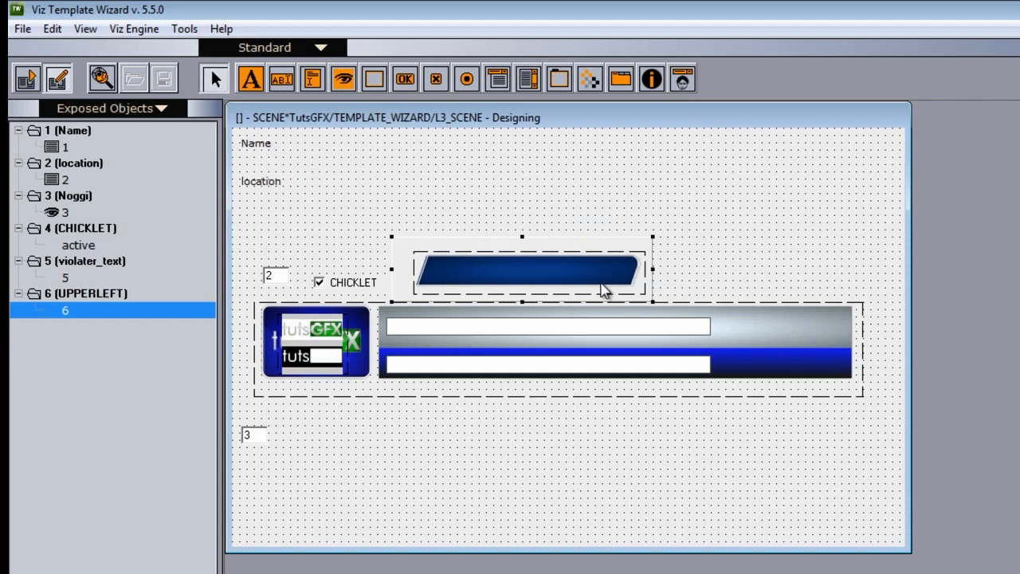
Step: Place a Unicode combobox on the banner image and widen it to about 224
{"action": "left_click", "coordinate": [496, 83]}
{"action": "left_click", "coordinate": [435, 275]}
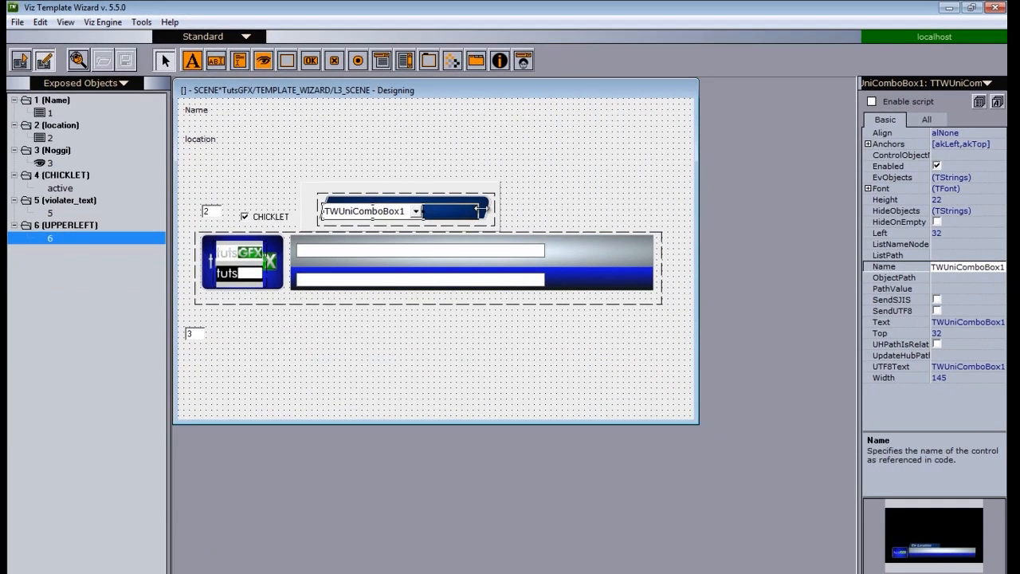
{"action": "left_click_drag", "start_coordinate": [480, 209], "coordinate": [478, 210]}
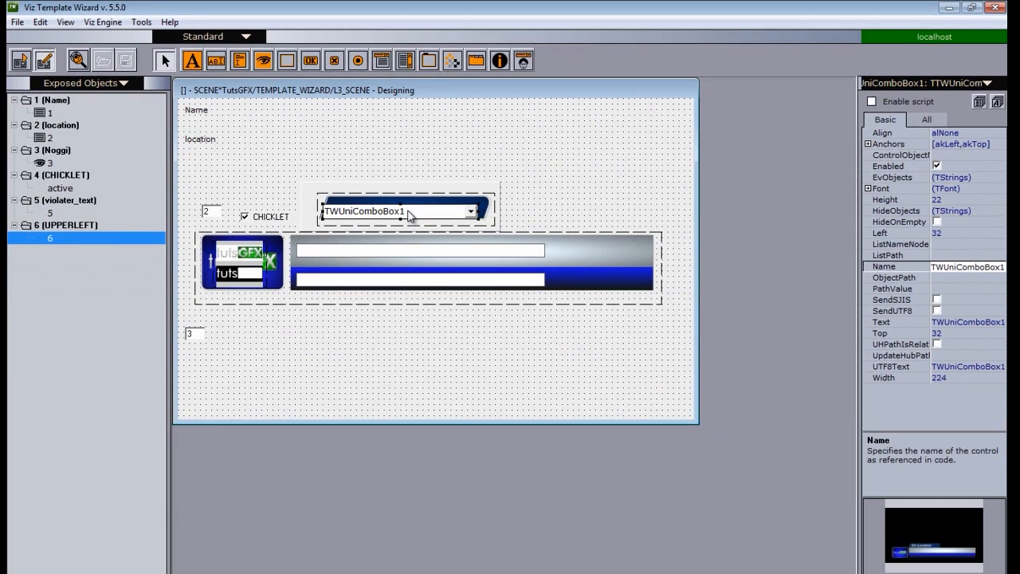
Step: Enable scripting for the combobox and move the script editor aside, reselecting the combobox
{"action": "left_click", "coordinate": [872, 101]}
{"action": "left_click_drag", "start_coordinate": [497, 95], "coordinate": [517, 226]}
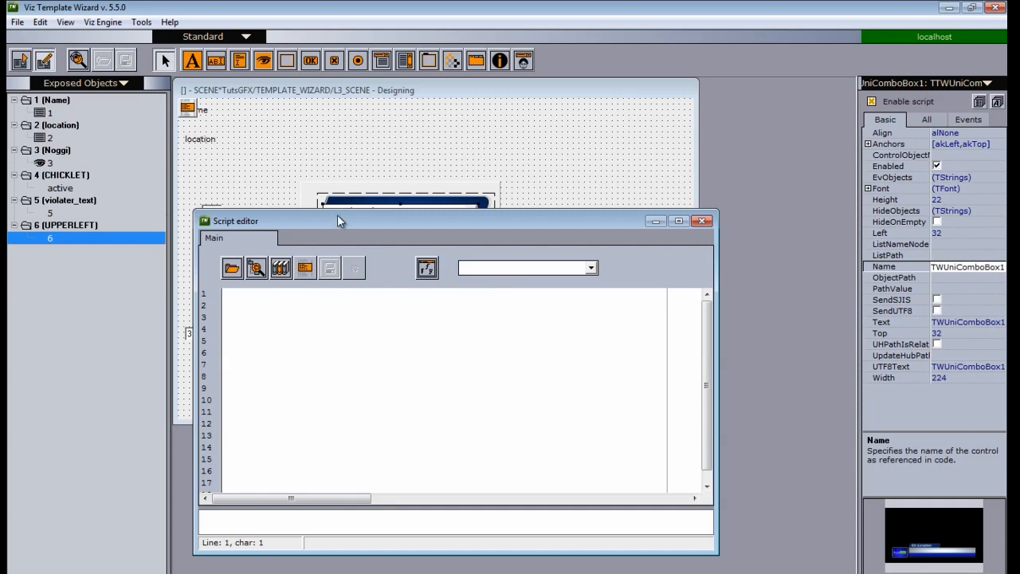
{"action": "left_click_drag", "start_coordinate": [339, 224], "coordinate": [338, 292]}
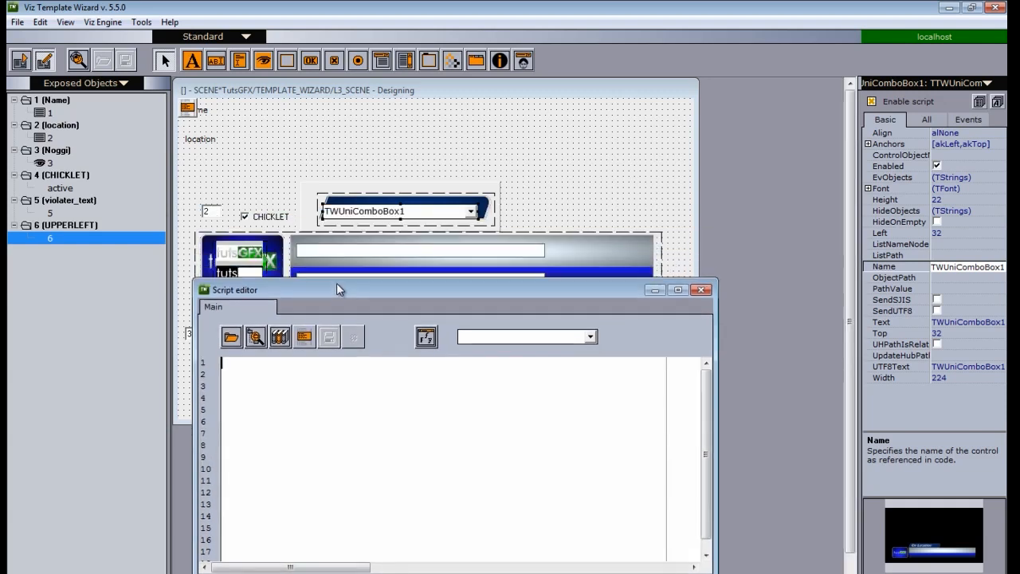
{"action": "left_click", "coordinate": [382, 213]}
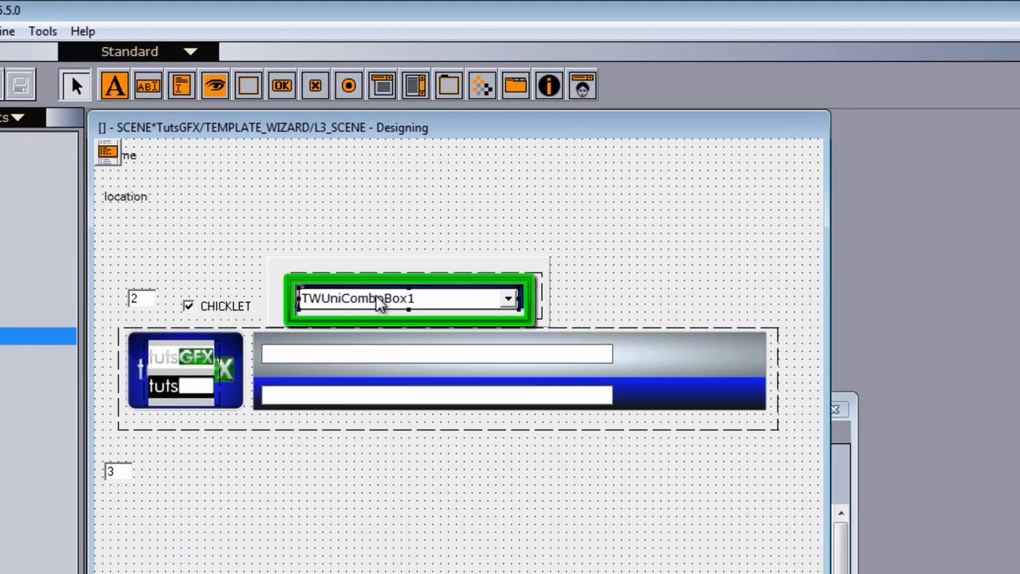
{"action": "left_click", "coordinate": [142, 298]}
{"action": "left_click", "coordinate": [394, 307]}
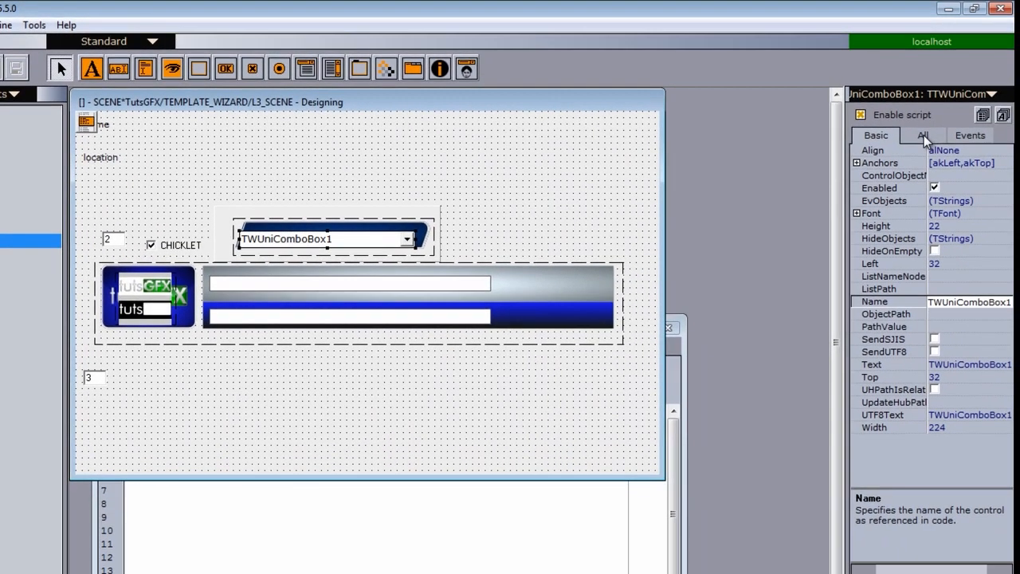
Step: Set the combobox's UTF8Items list to ON_LOCATION, HAPPENING_NOW and BREAKING_NEWS
{"action": "left_click", "coordinate": [922, 135]}
{"action": "left_click_drag", "start_coordinate": [1005, 266], "coordinate": [1002, 412]}
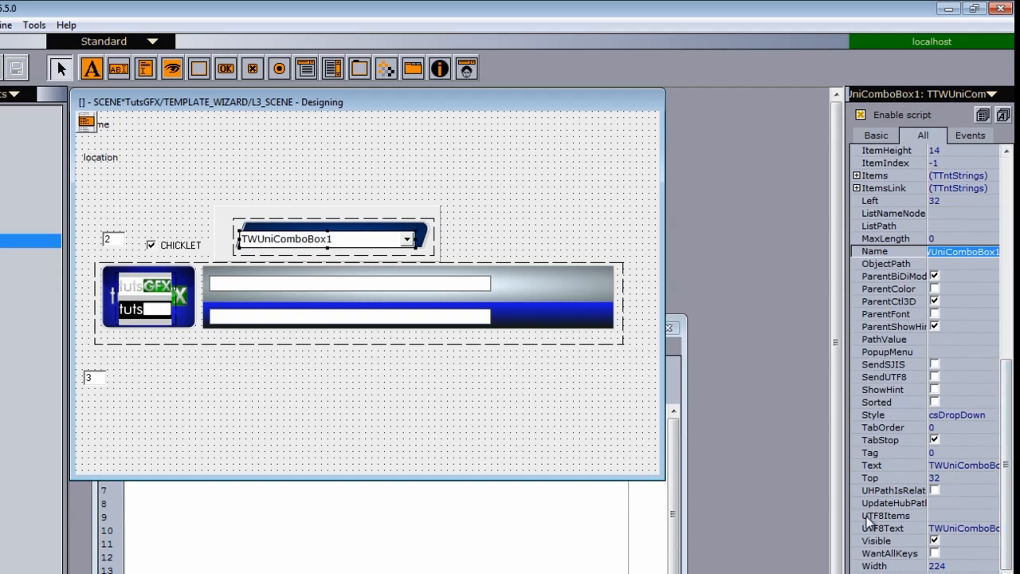
{"action": "left_click", "coordinate": [974, 518]}
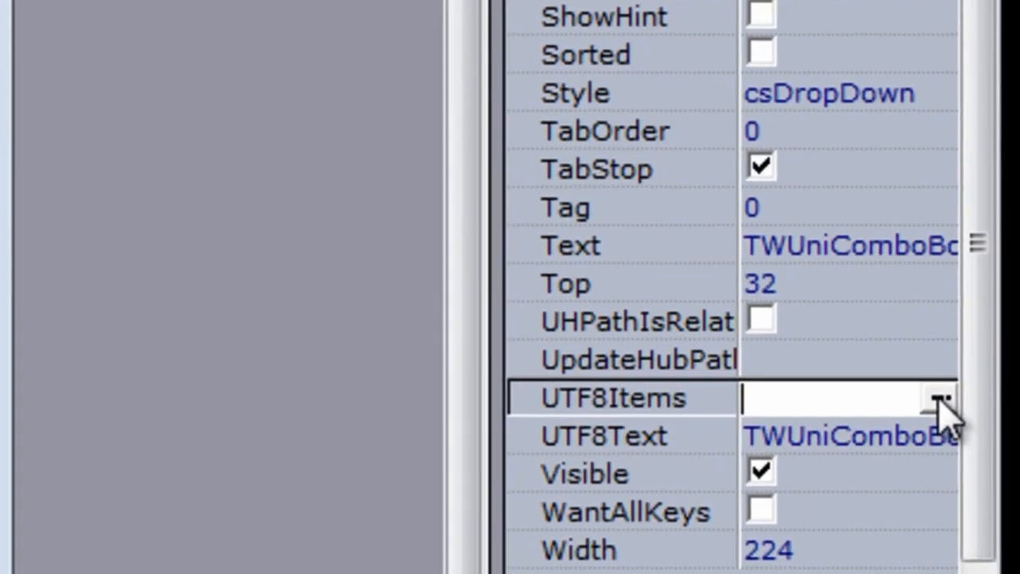
{"action": "left_click", "coordinate": [941, 401]}
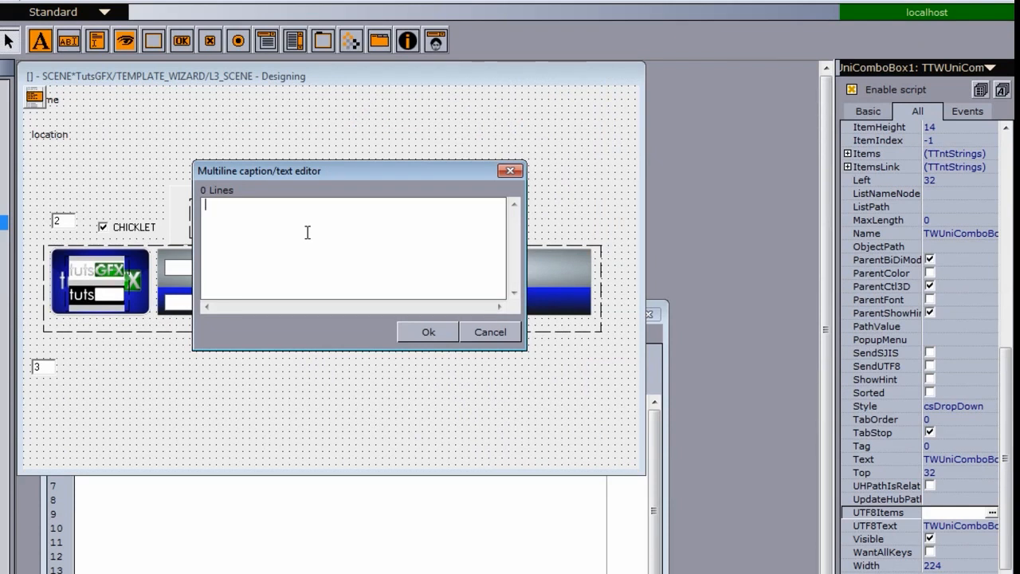
{"action": "type", "text": "a"}
{"action": "key", "text": "BackSpace"}
{"action": "type", "text": "ON_LOCATION"}
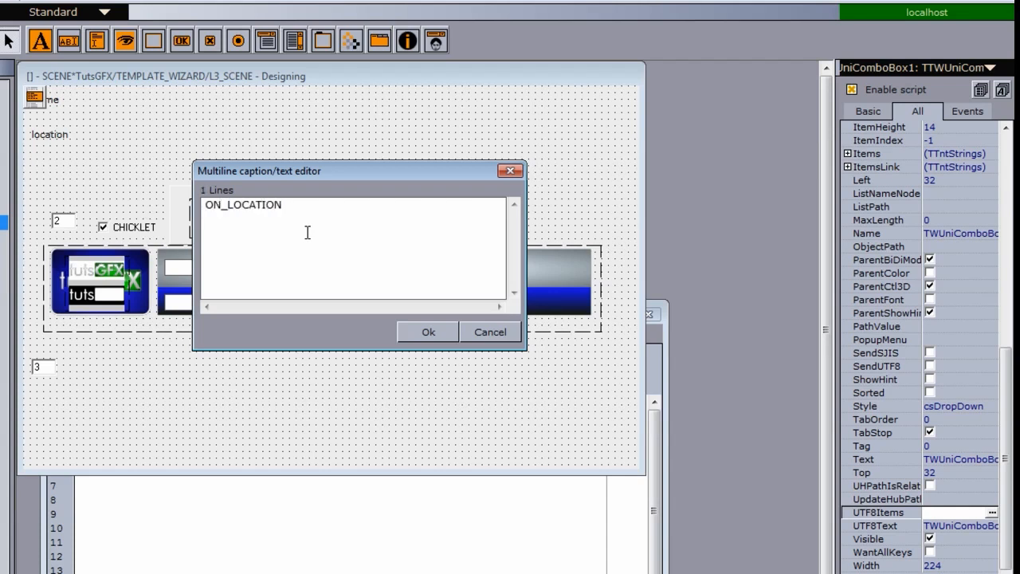
{"action": "key", "text": "Return"}
{"action": "type", "text": "HAPPENING_NOW "}
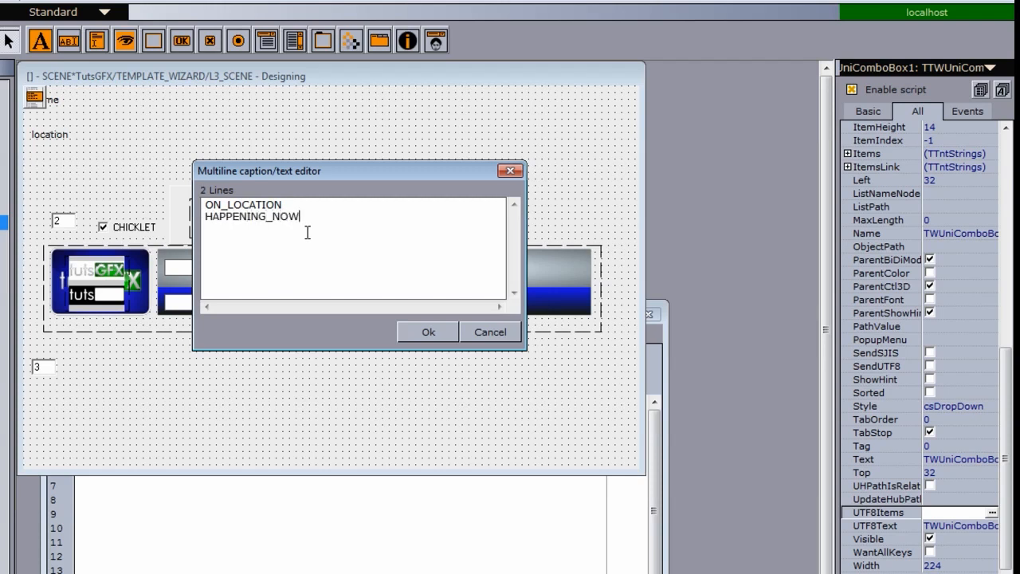
{"action": "type", "text": "BREAKING_NEWS"}
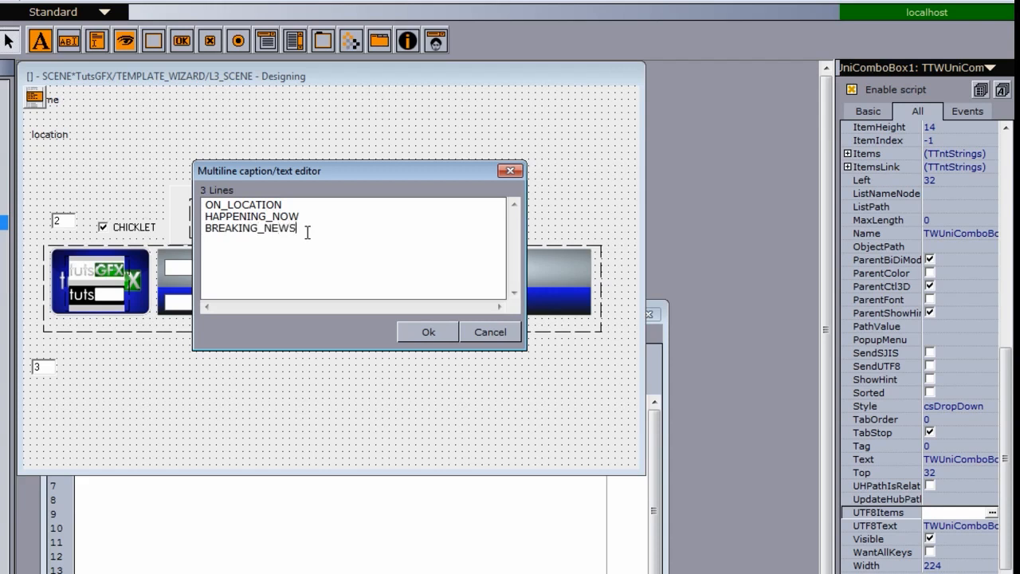
{"action": "left_click", "coordinate": [428, 332]}
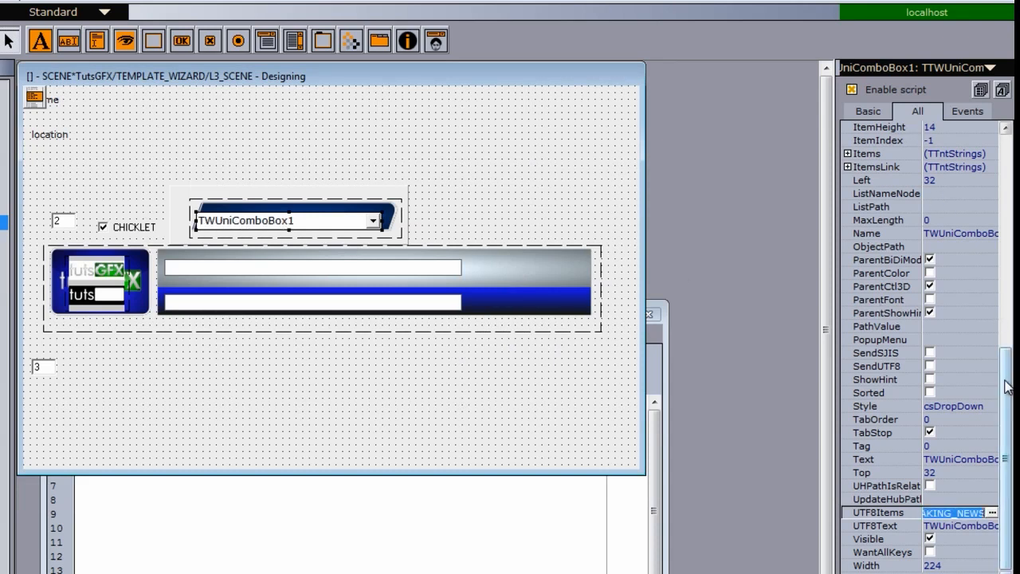
Step: Assign a new handler named Violater_Choice to the combobox's OnChange event
{"action": "scroll", "coordinate": [924, 315], "scroll_direction": "up", "scroll_amount": 3}
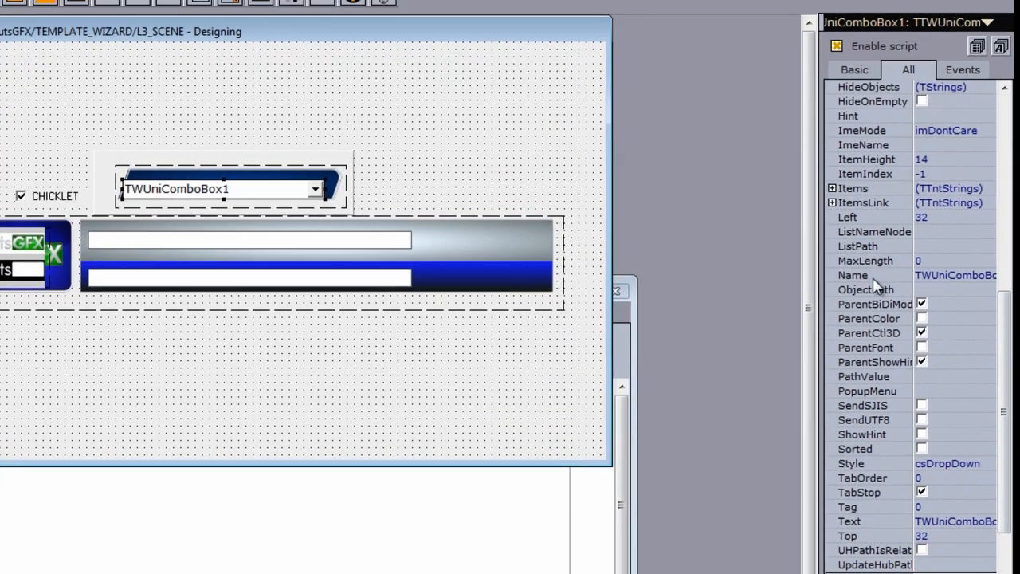
{"action": "left_click", "coordinate": [953, 301]}
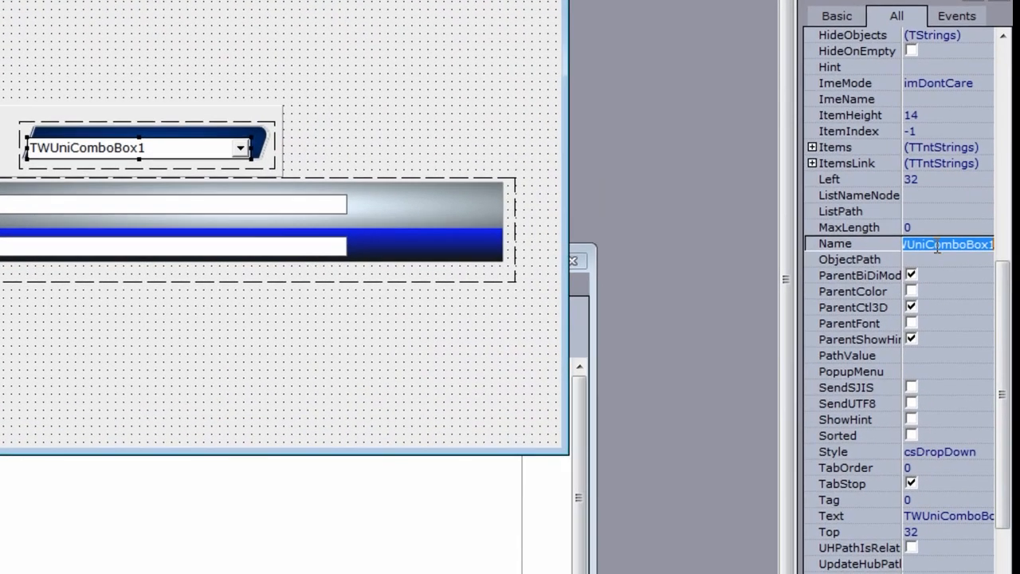
{"action": "left_click", "coordinate": [993, 246]}
{"action": "left_click_drag", "start_coordinate": [993, 245], "coordinate": [777, 247]}
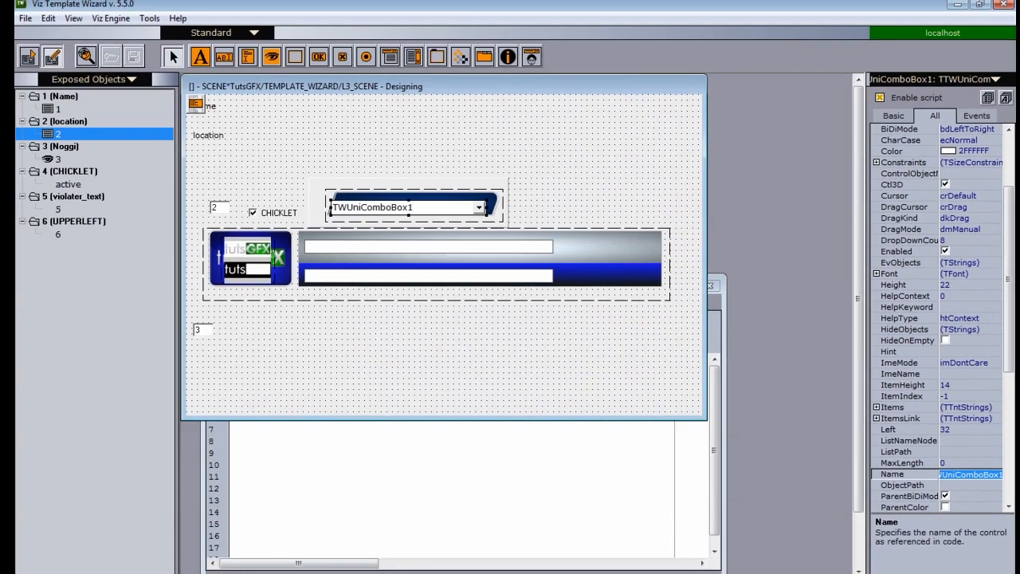
{"action": "left_click", "coordinate": [438, 210]}
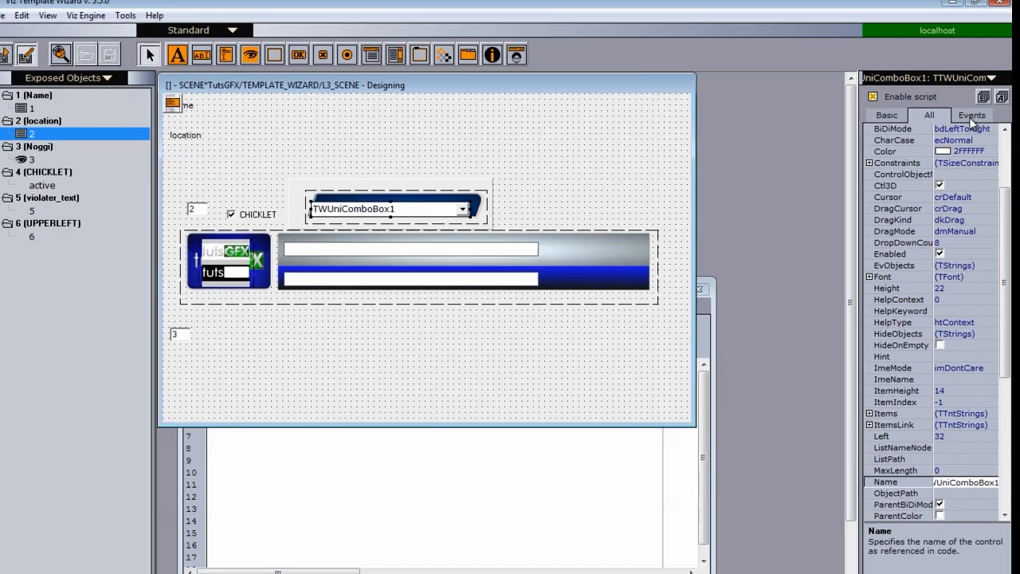
{"action": "left_click", "coordinate": [974, 116]}
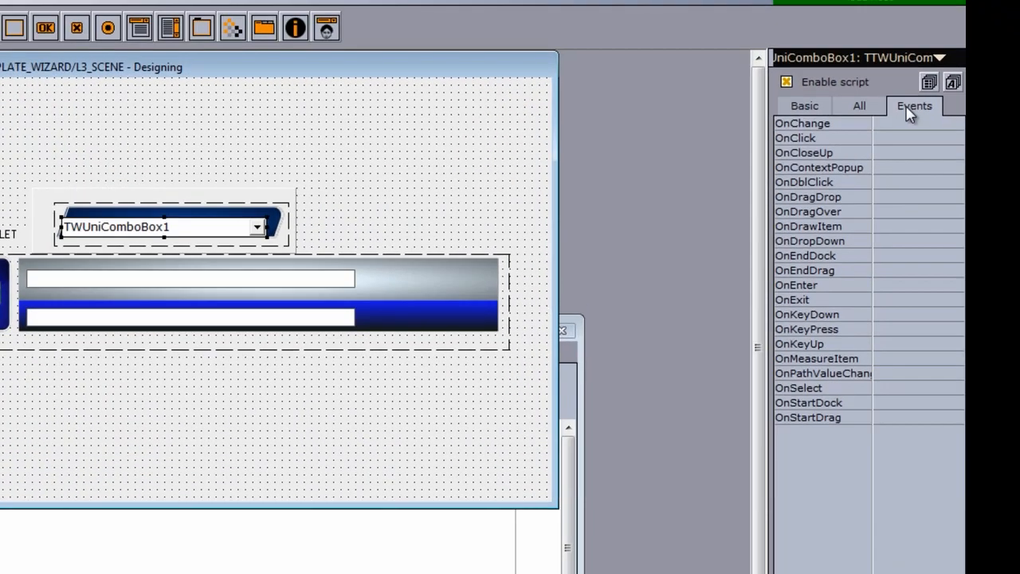
{"action": "left_click", "coordinate": [863, 122]}
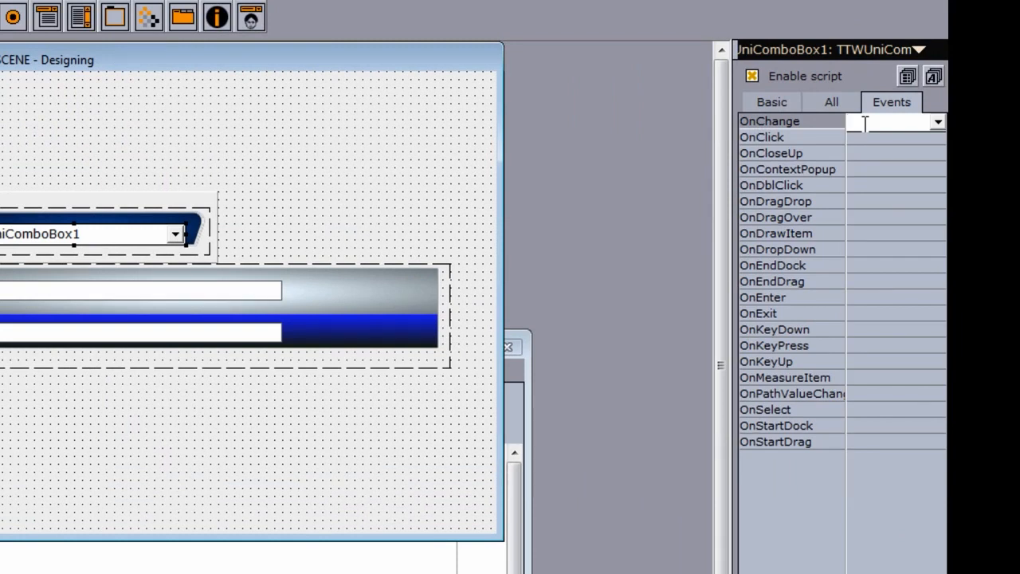
{"action": "type", "text": "V"}
{"action": "type", "text": "iolater"}
{"action": "type", "text": "_Choic"}
{"action": "type", "text": "e"}
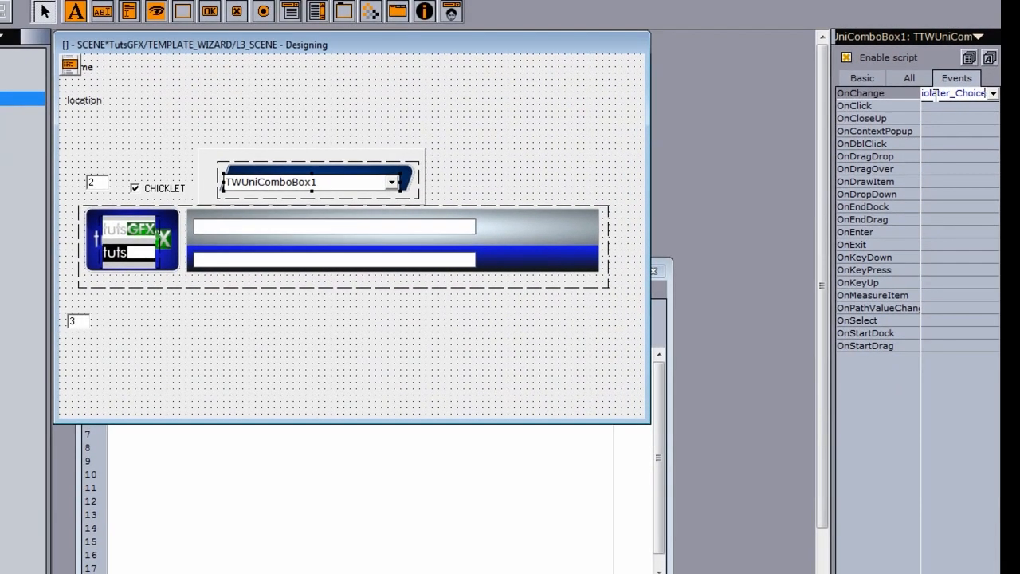
{"action": "key", "text": "Return"}
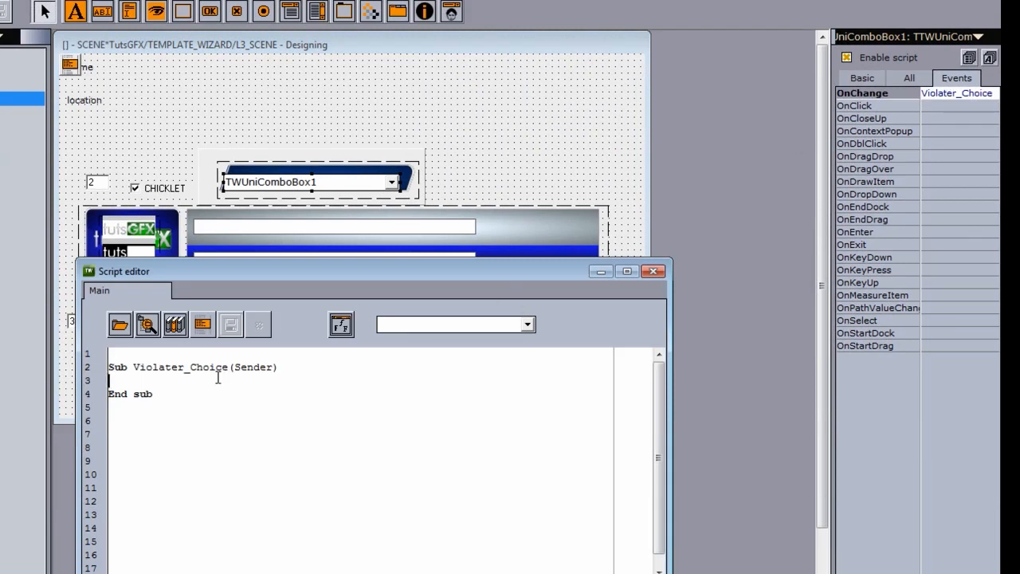
Step: Start the Violater_Choice handler body with an If line testing TWUniComboBox1.ItemIndex = 0 then
{"action": "left_click", "coordinate": [274, 375]}
{"action": "type", "text": "If TWUniComboBox1"}
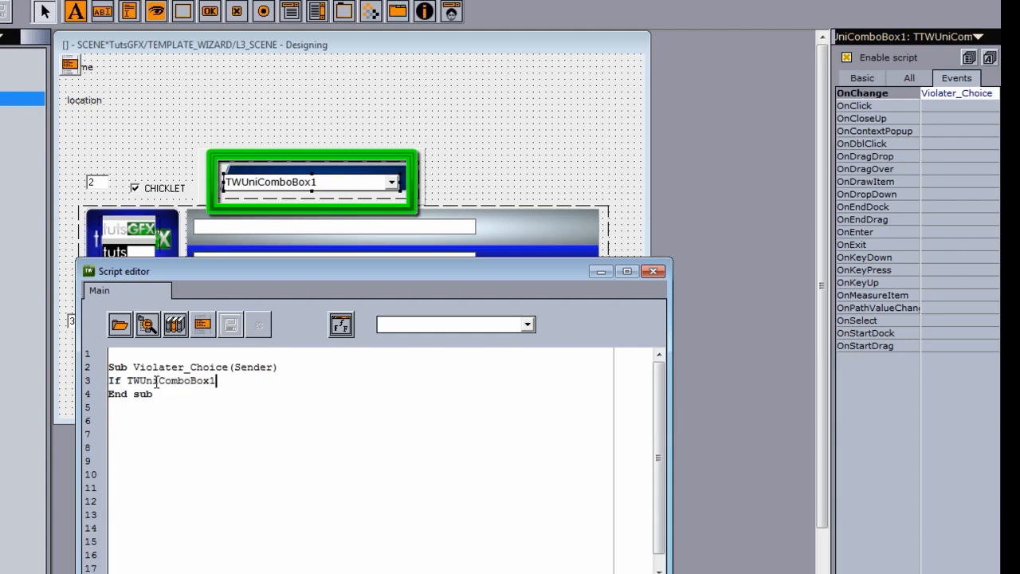
{"action": "type", "text": "."}
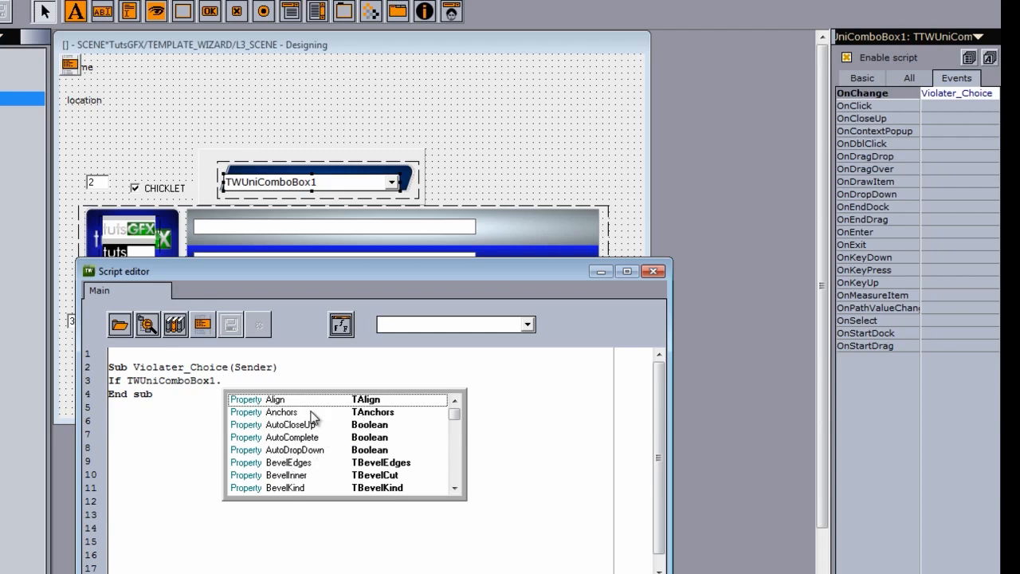
{"action": "type", "text": "ItemInde"}
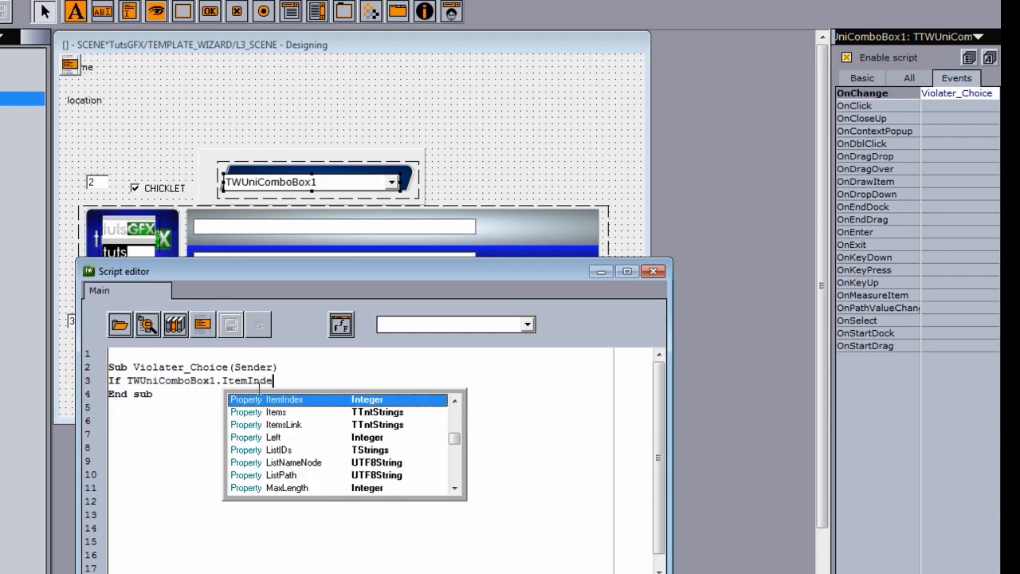
{"action": "double_click", "coordinate": [278, 400]}
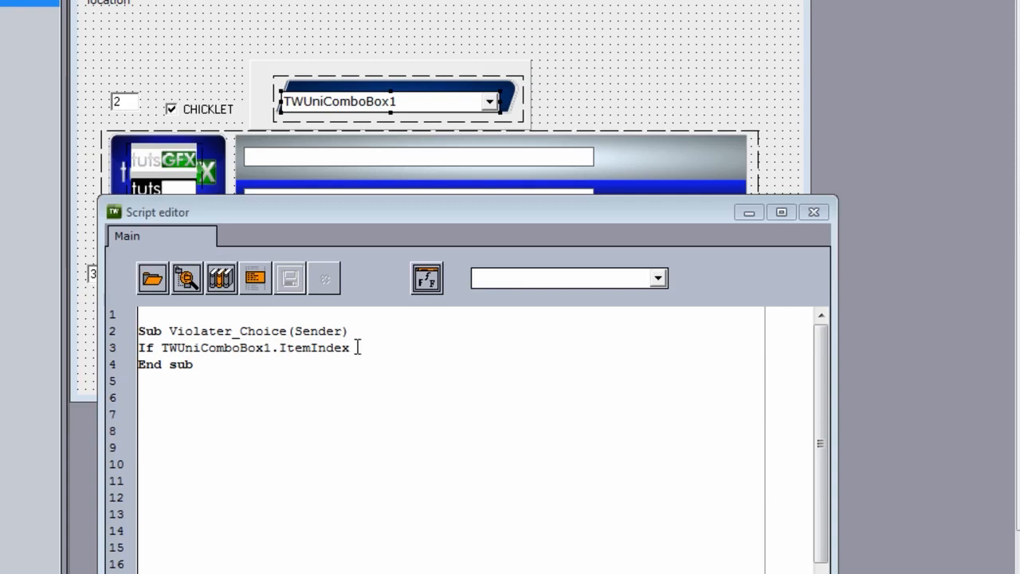
{"action": "type", "text": "= 0 then"}
{"action": "key", "text": "Return"}
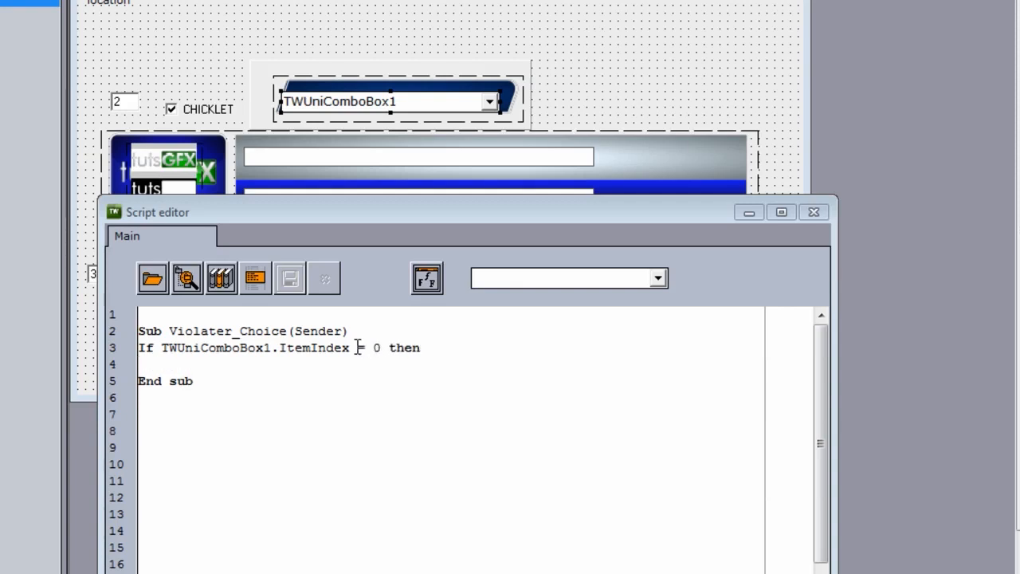
Step: Copy the violator number field's name TDragEdit1 and complete the first block with TDragEdit1.text = 1 and end if
{"action": "left_click", "coordinate": [132, 107]}
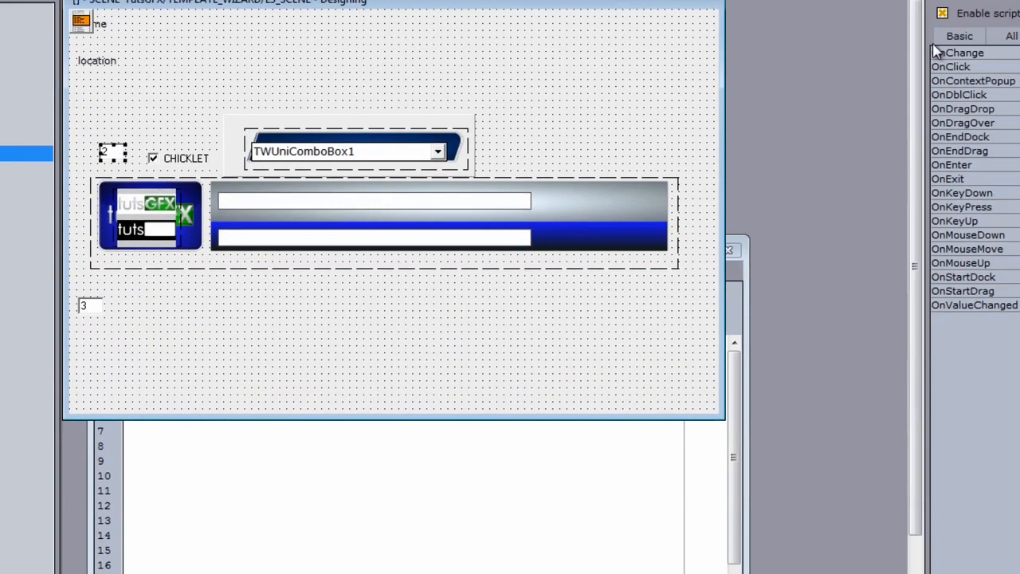
{"action": "left_click", "coordinate": [996, 33]}
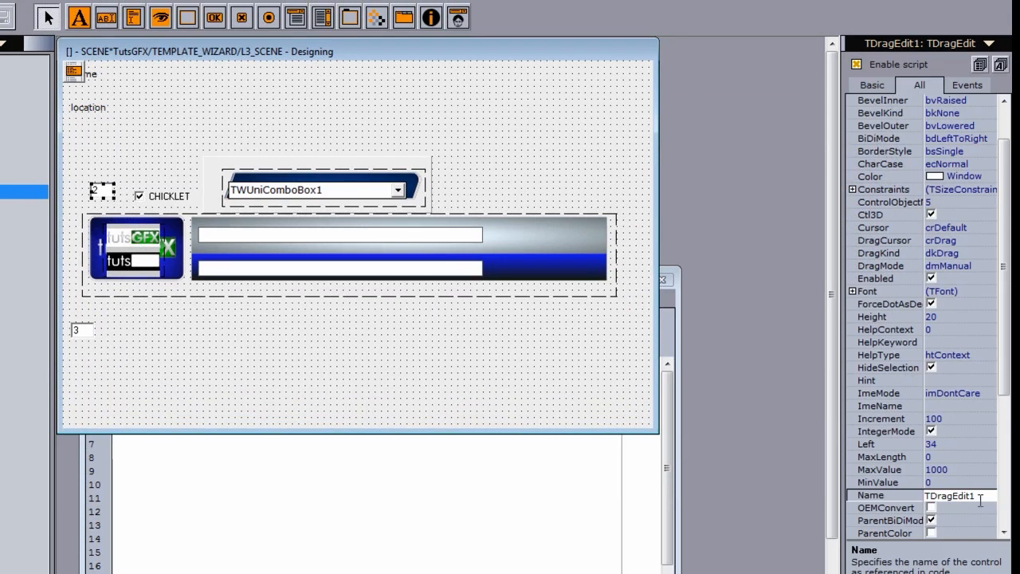
{"action": "left_click_drag", "start_coordinate": [985, 496], "coordinate": [903, 498]}
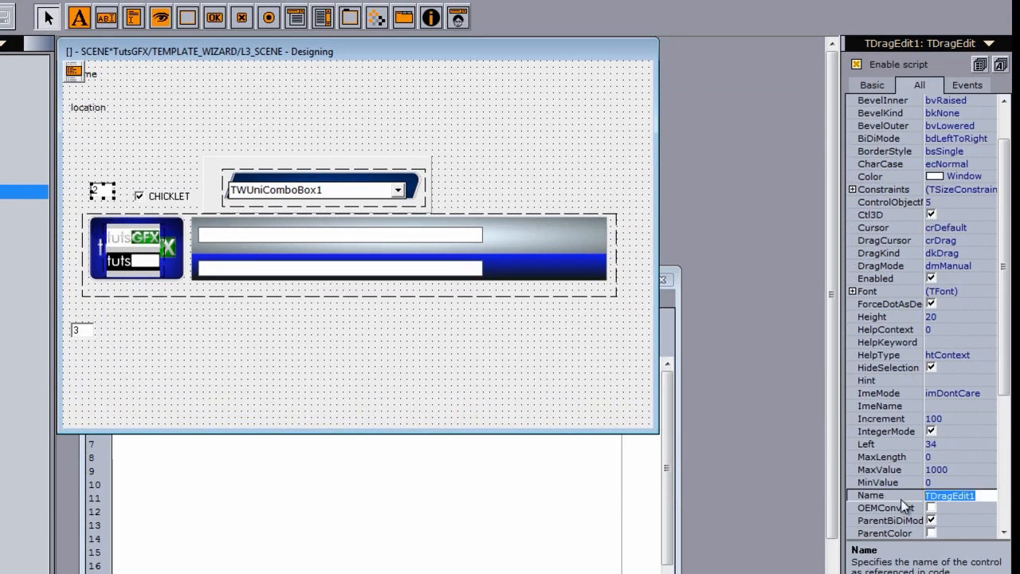
{"action": "left_click", "coordinate": [273, 538]}
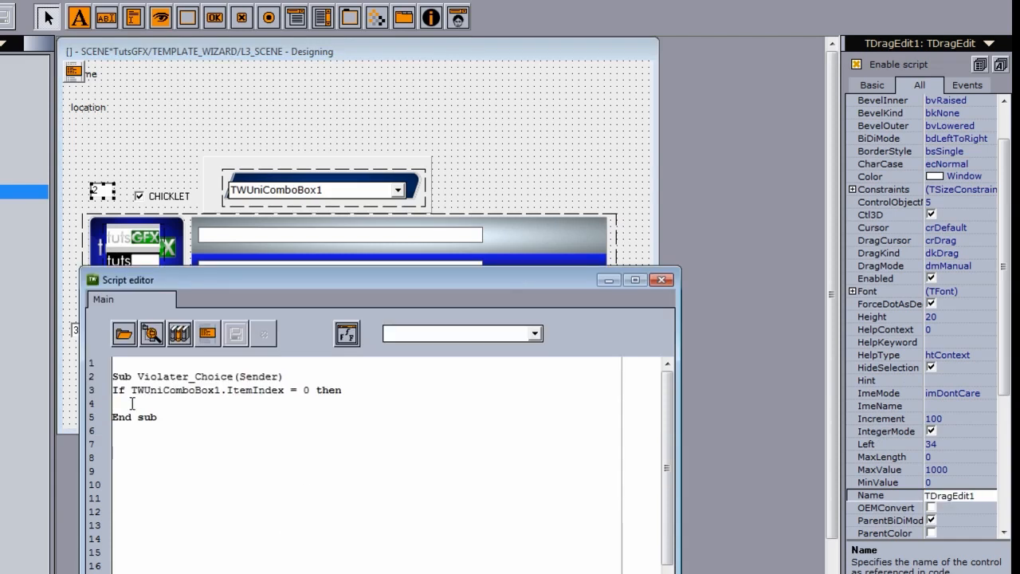
{"action": "left_click", "coordinate": [114, 404]}
{"action": "type", "text": "text"}
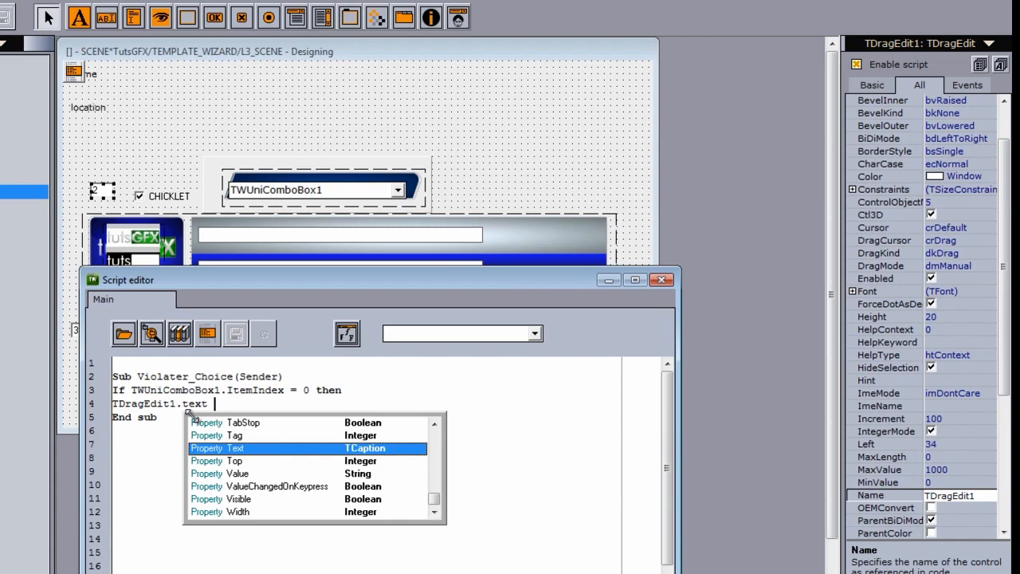
{"action": "type", "text": " ="}
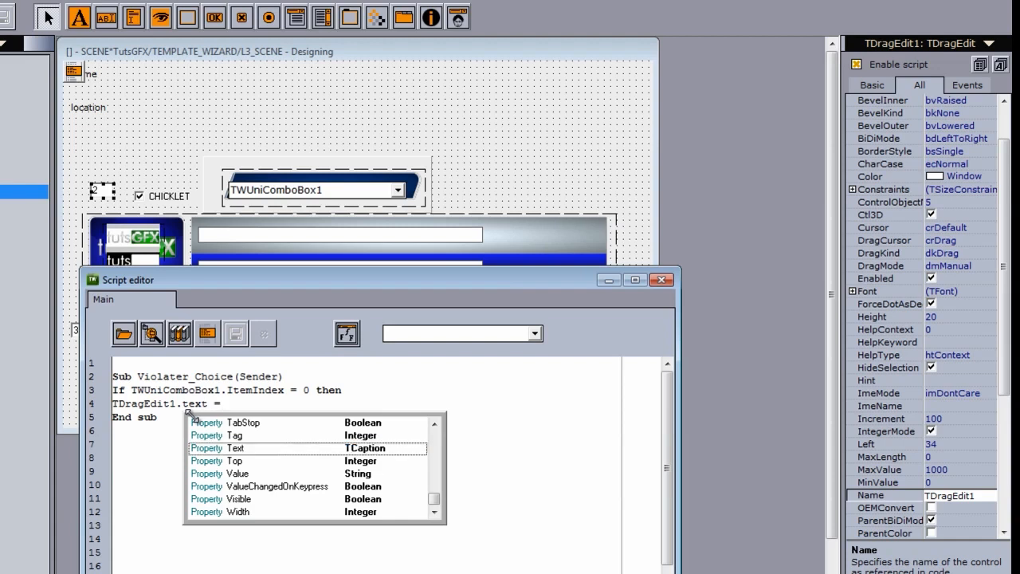
{"action": "type", "text": " 1"}
{"action": "key", "text": "Return"}
{"action": "type", "text": "end if"}
{"action": "key", "text": "Return"}
{"action": "key", "text": "Return"}
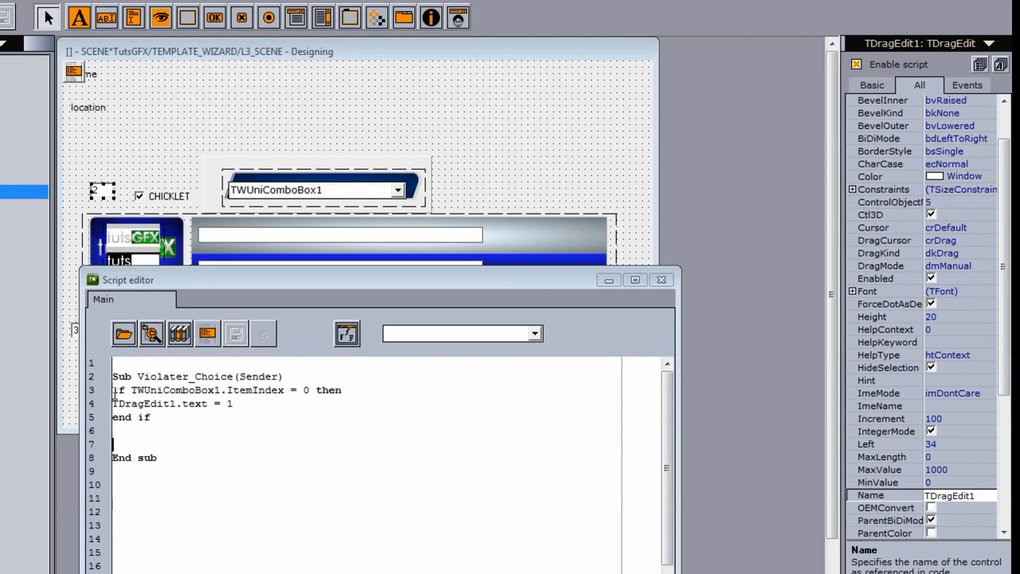
Step: Duplicate the If block for ItemIndex = 1 setting TDragEdit1.text = 2, closed with end if
{"action": "left_click_drag", "start_coordinate": [113, 390], "coordinate": [342, 403]}
{"action": "key", "text": "ctrl+c"}
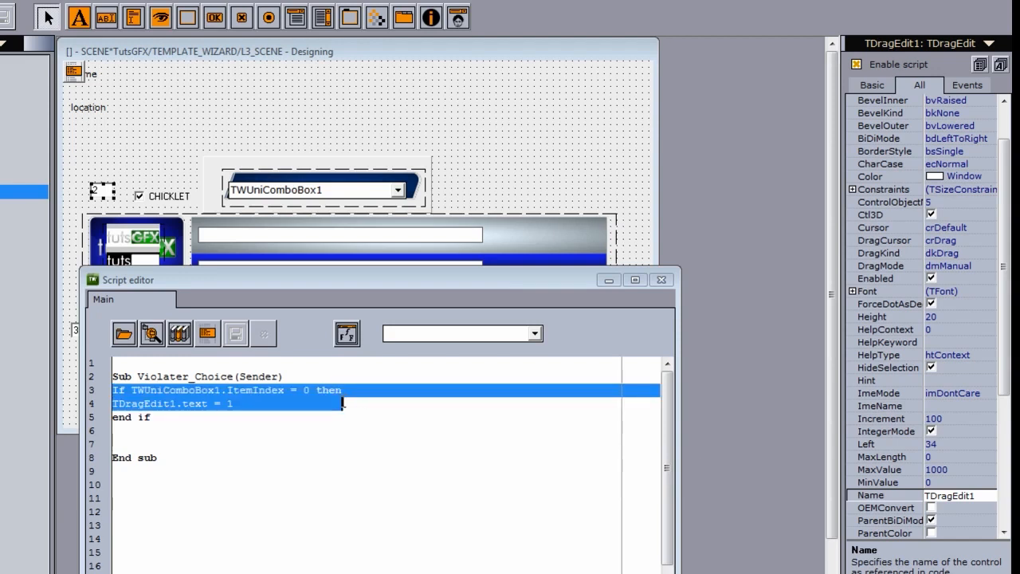
{"action": "left_click", "coordinate": [117, 432]}
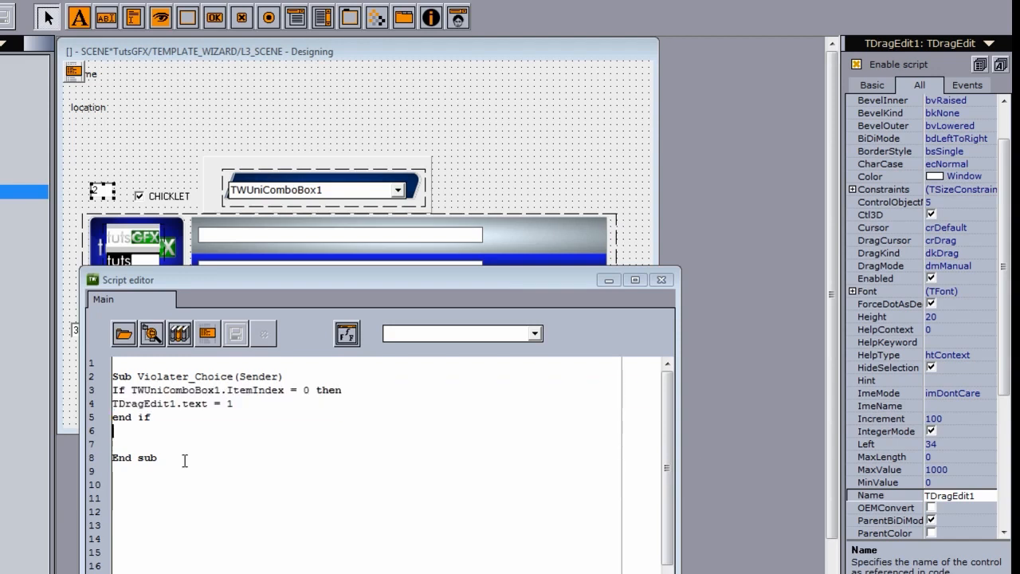
{"action": "key", "text": "Return"}
{"action": "key", "text": "ctrl+v"}
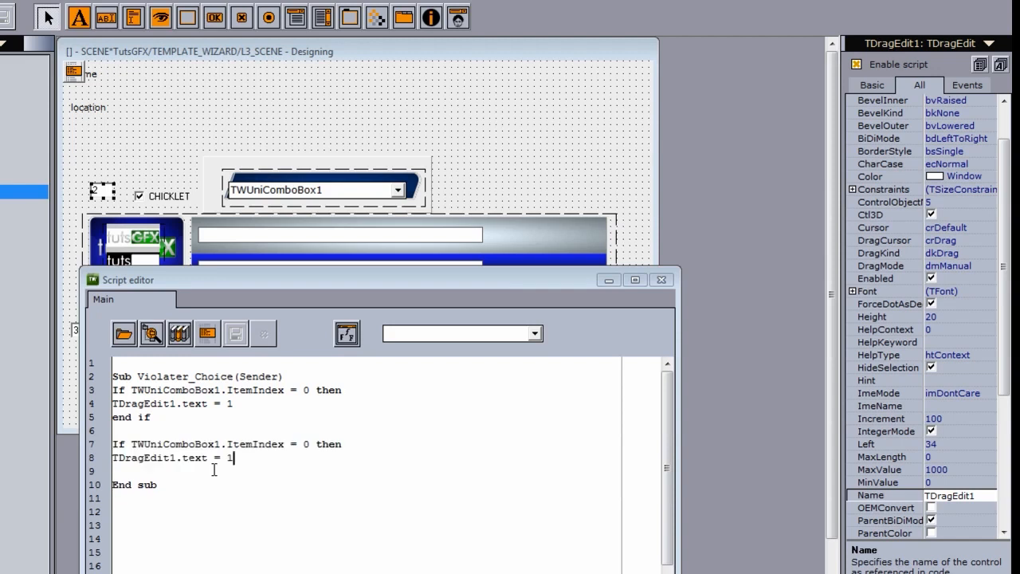
{"action": "left_click", "coordinate": [309, 443]}
{"action": "double_click", "coordinate": [309, 444]}
{"action": "type", "text": "1"}
{"action": "double_click", "coordinate": [232, 458]}
{"action": "type", "text": "2"}
{"action": "key", "text": "Return"}
{"action": "type", "text": "end if"}
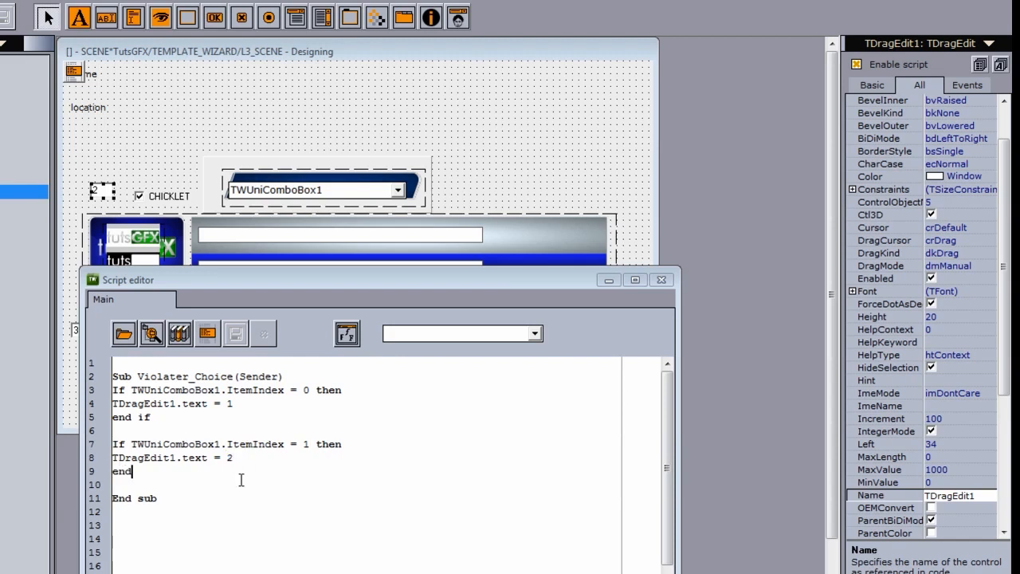
Step: Add a third block for ItemIndex = 2 setting TDragEdit1.text = 3, closed with end if
{"action": "key", "text": "Return"}
{"action": "key", "text": "Return"}
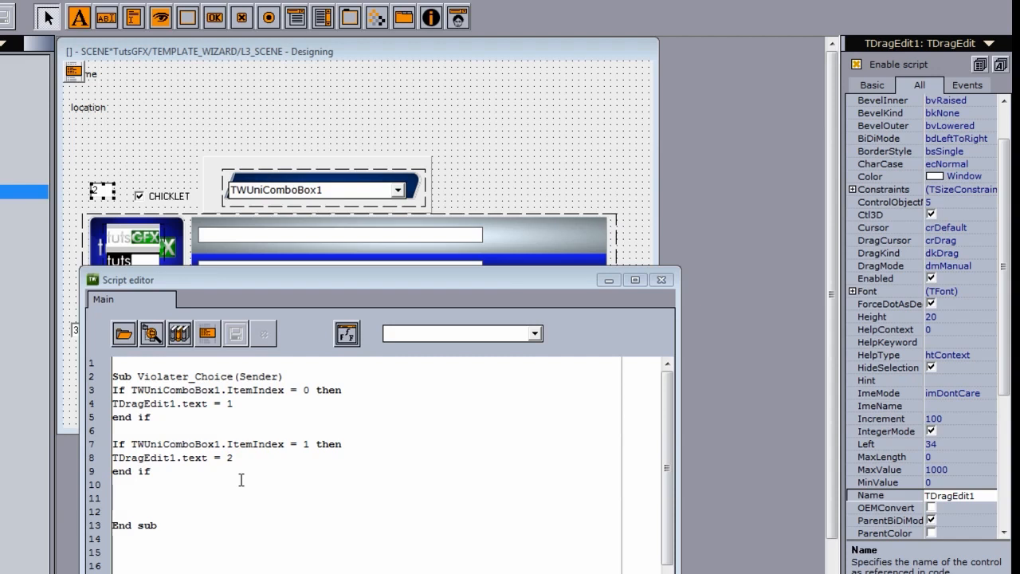
{"action": "key", "text": "ctrl+v"}
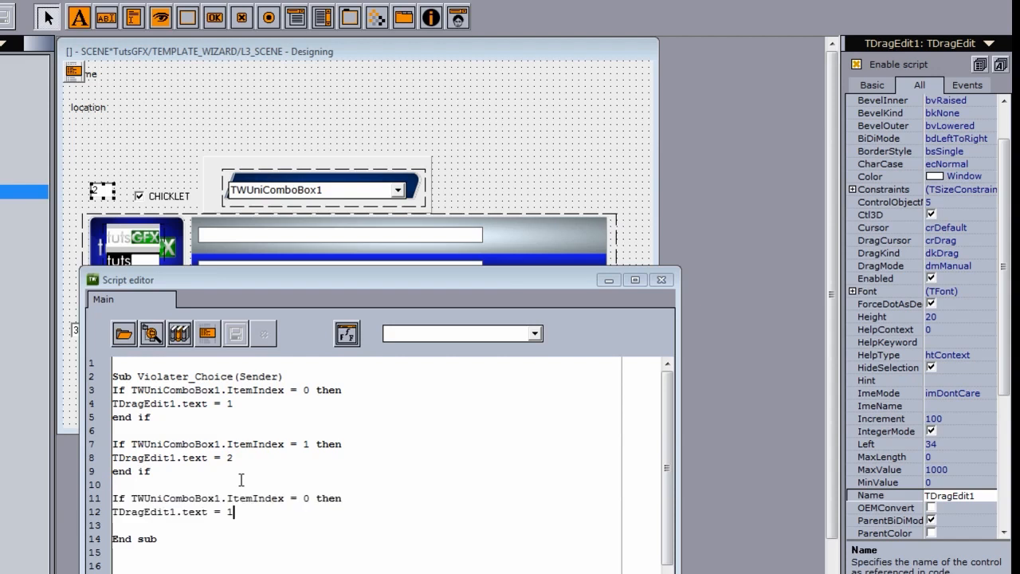
{"action": "double_click", "coordinate": [306, 498]}
{"action": "type", "text": "2"}
{"action": "double_click", "coordinate": [229, 511]}
{"action": "type", "text": "3"}
{"action": "key", "text": "Return"}
{"action": "type", "text": "end if"}
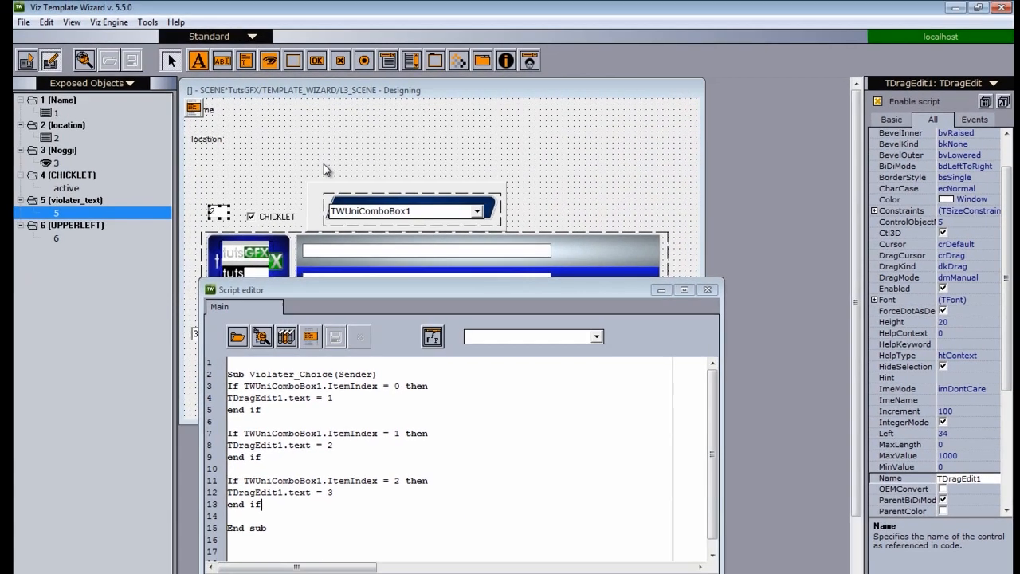
Step: Switch to run mode and enter sample text sdfdsfsdf and sadfsdaf in the two banner text fields
{"action": "left_click", "coordinate": [225, 72]}
{"action": "left_click", "coordinate": [25, 60]}
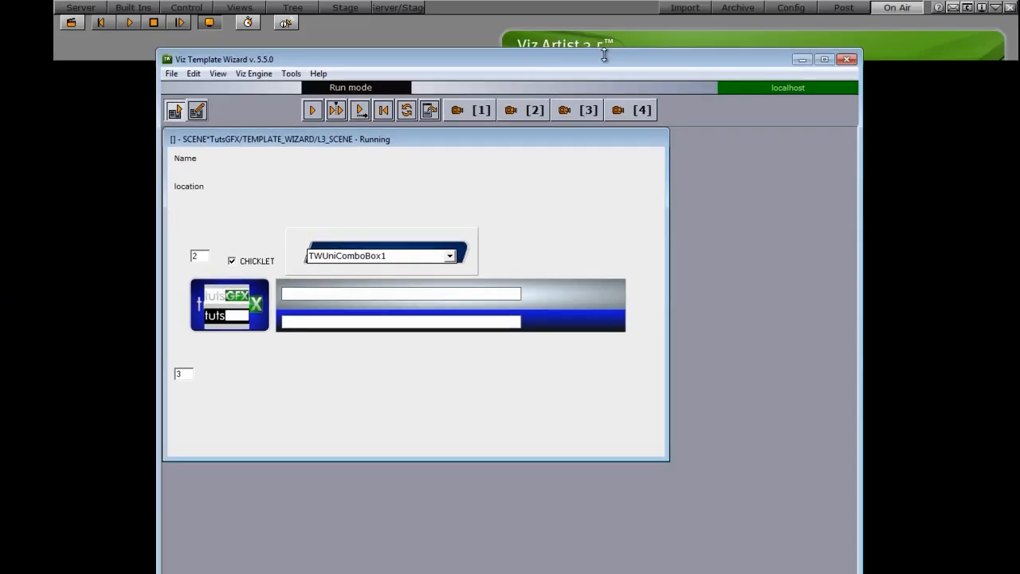
{"action": "mouse_move", "coordinate": [606, 55]}
{"action": "left_mouse_down"}
{"action": "mouse_move", "coordinate": [582, 231]}
{"action": "mouse_move", "coordinate": [600, 55]}
{"action": "left_mouse_up"}
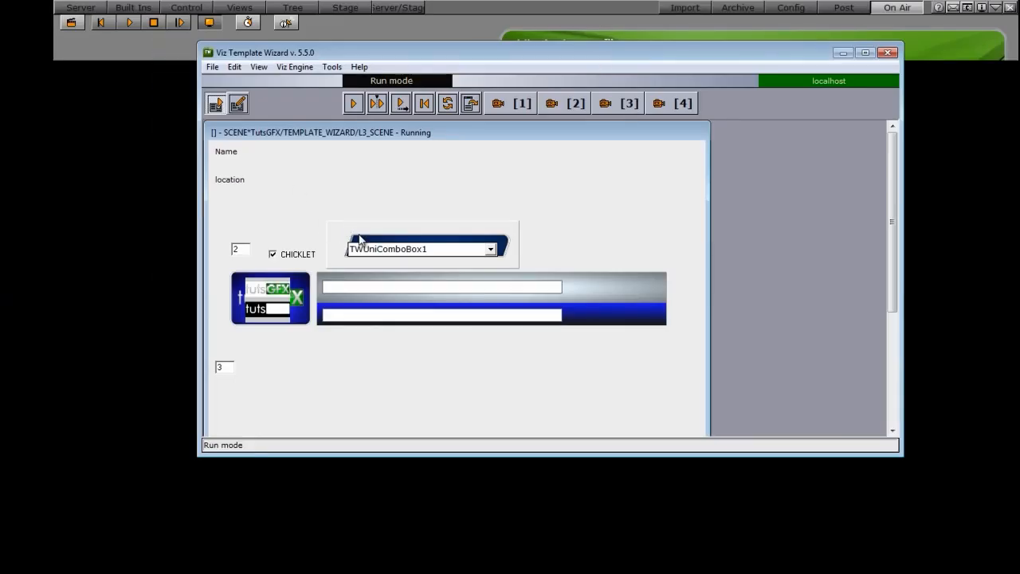
{"action": "left_click", "coordinate": [349, 289]}
{"action": "type", "text": "sdfdsfsdf"}
{"action": "left_click", "coordinate": [345, 314]}
{"action": "type", "text": "sadfsdaf"}
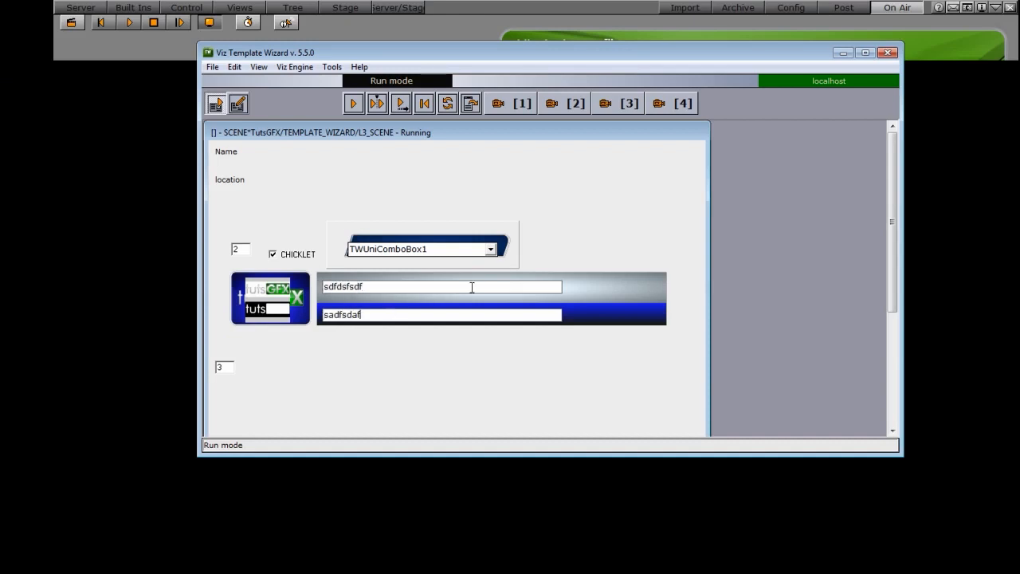
Step: Choose ON_LOCATION in the combobox and play the graphic to air
{"action": "left_click", "coordinate": [491, 249]}
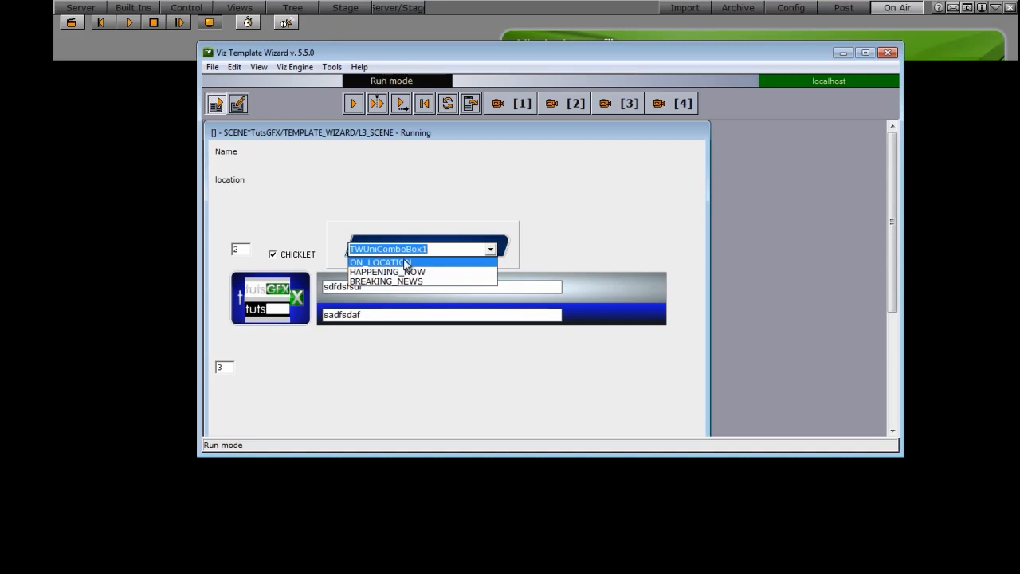
{"action": "left_click", "coordinate": [405, 264]}
{"action": "left_click", "coordinate": [353, 110]}
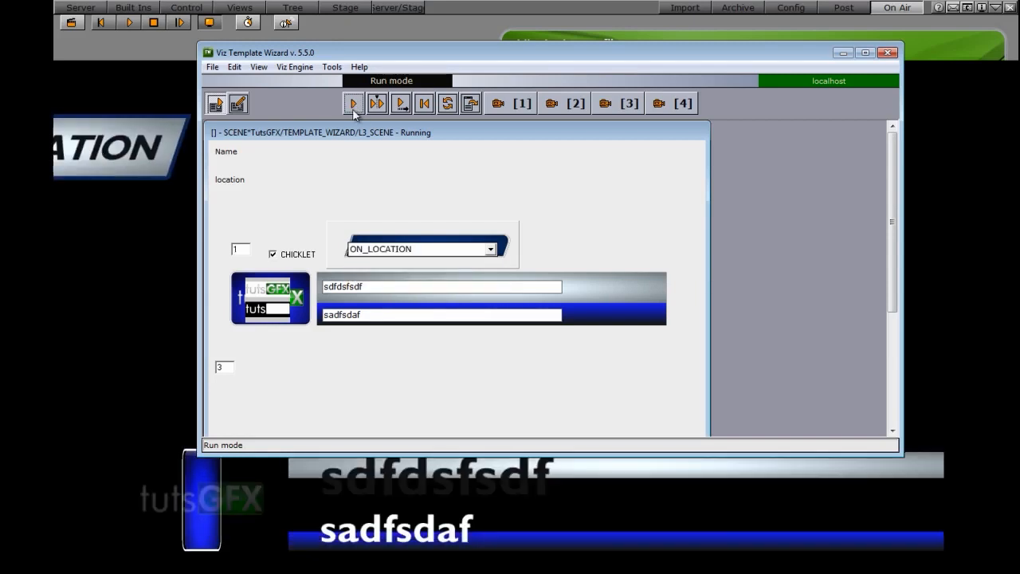
{"action": "left_click_drag", "start_coordinate": [407, 56], "coordinate": [529, 19]}
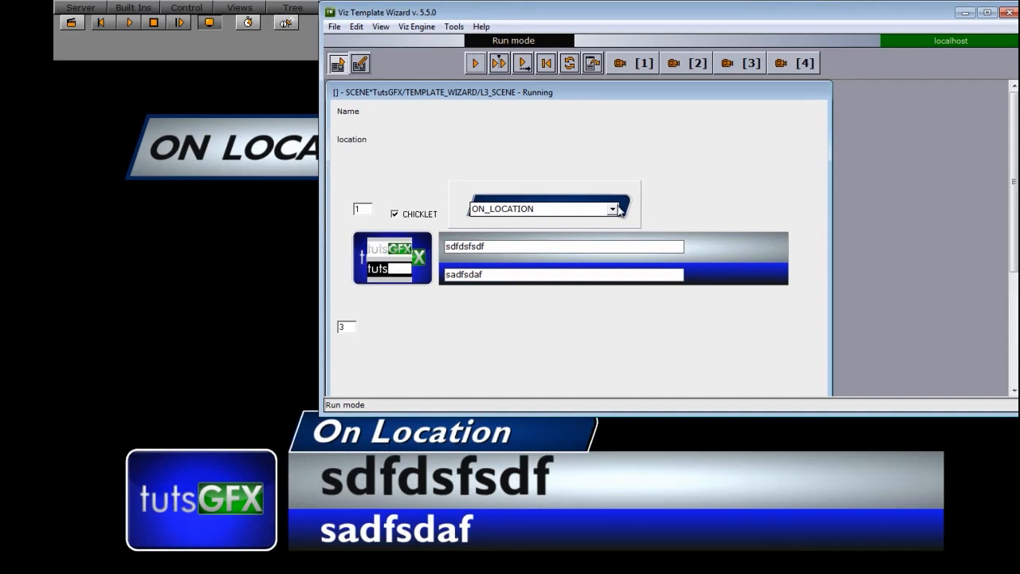
Step: Choose HAPPENING_NOW in the combobox and play the graphic again
{"action": "left_click", "coordinate": [619, 209]}
{"action": "left_click", "coordinate": [542, 230]}
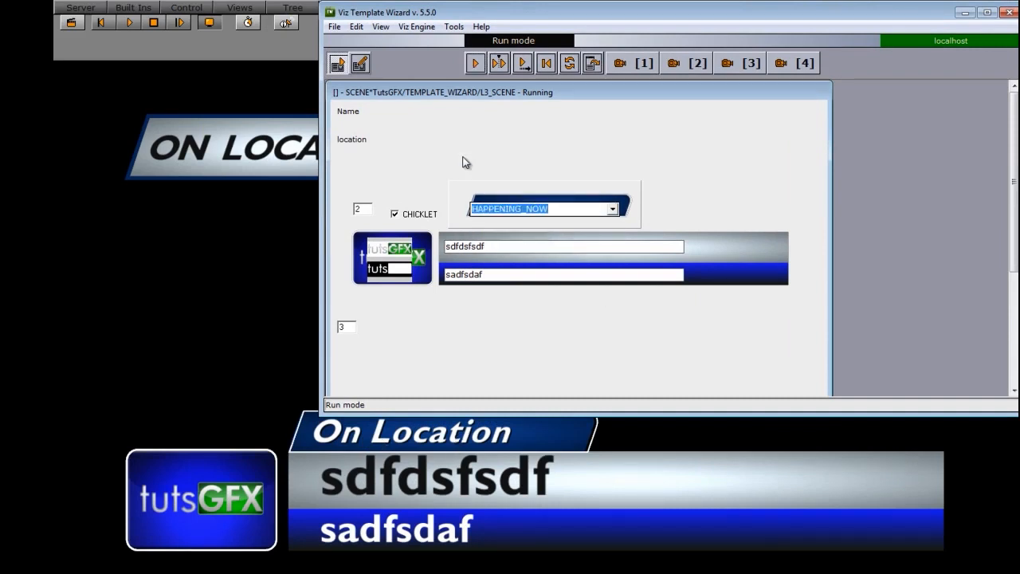
{"action": "left_click", "coordinate": [476, 64]}
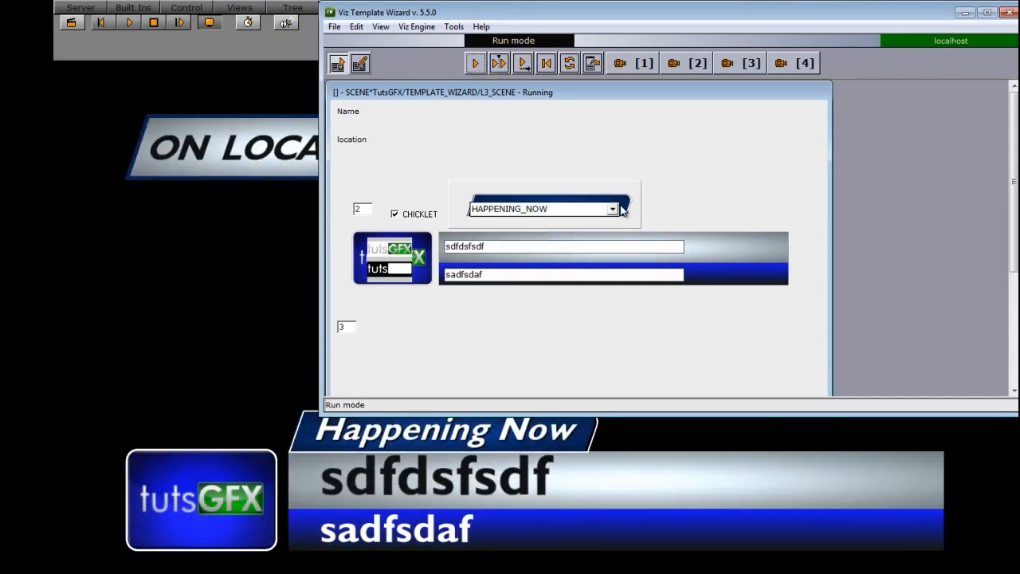
Step: Choose BREAKING_NEWS in the combobox and play the graphic again
{"action": "left_click", "coordinate": [620, 209]}
{"action": "left_click", "coordinate": [535, 239]}
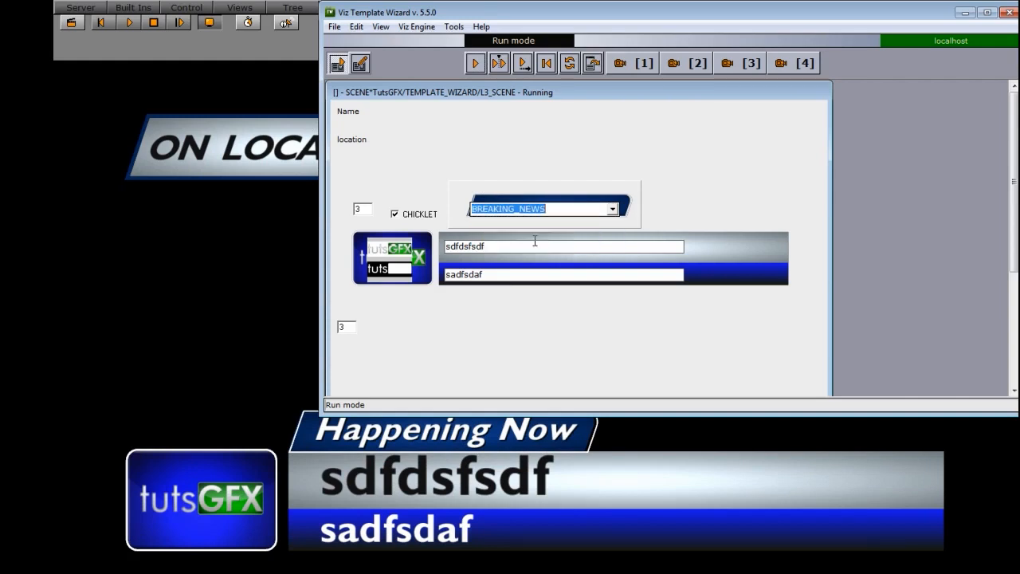
{"action": "left_click", "coordinate": [476, 64]}
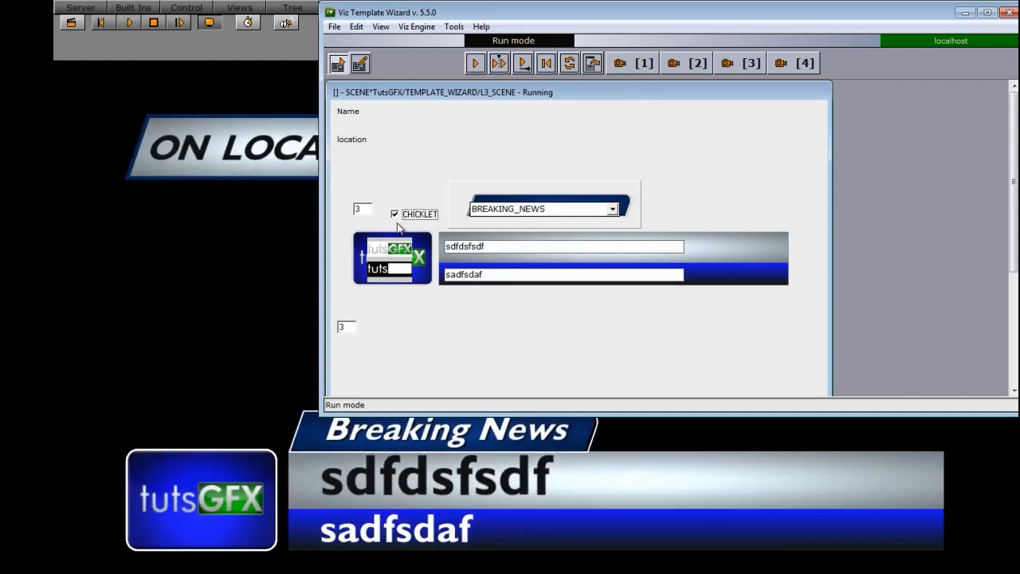
Step: Uncheck CHICKLET and return to design mode
{"action": "left_click", "coordinate": [395, 214]}
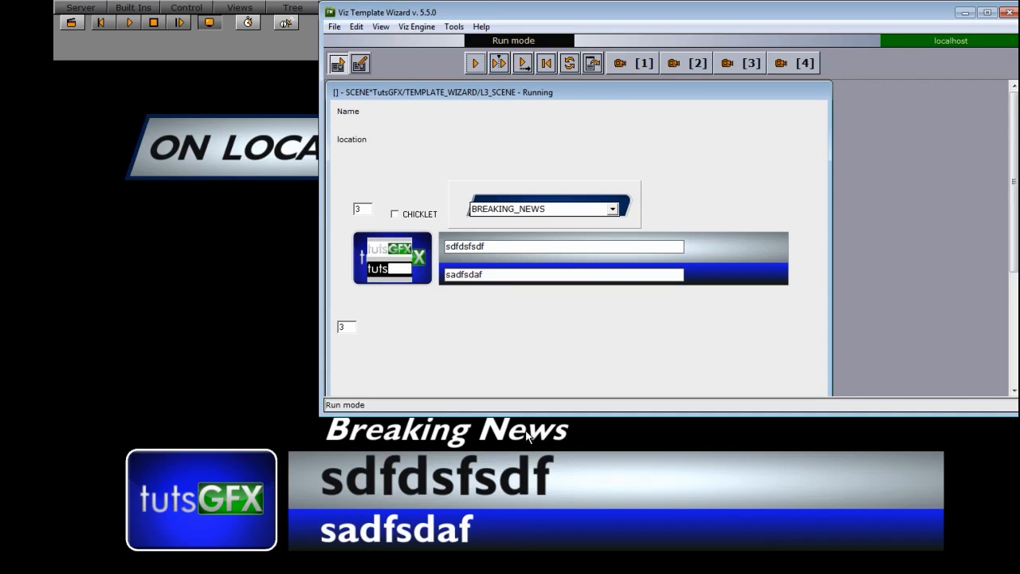
{"action": "left_click", "coordinate": [360, 63]}
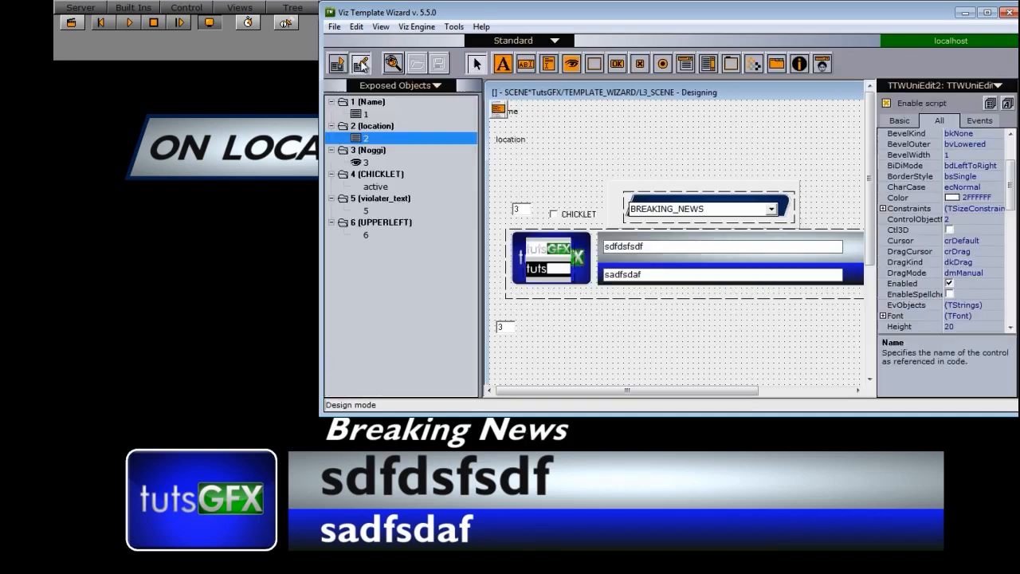
Step: Maximize the window and bring up the script editor to review the Violater_Choice script
{"action": "left_click", "coordinate": [987, 13]}
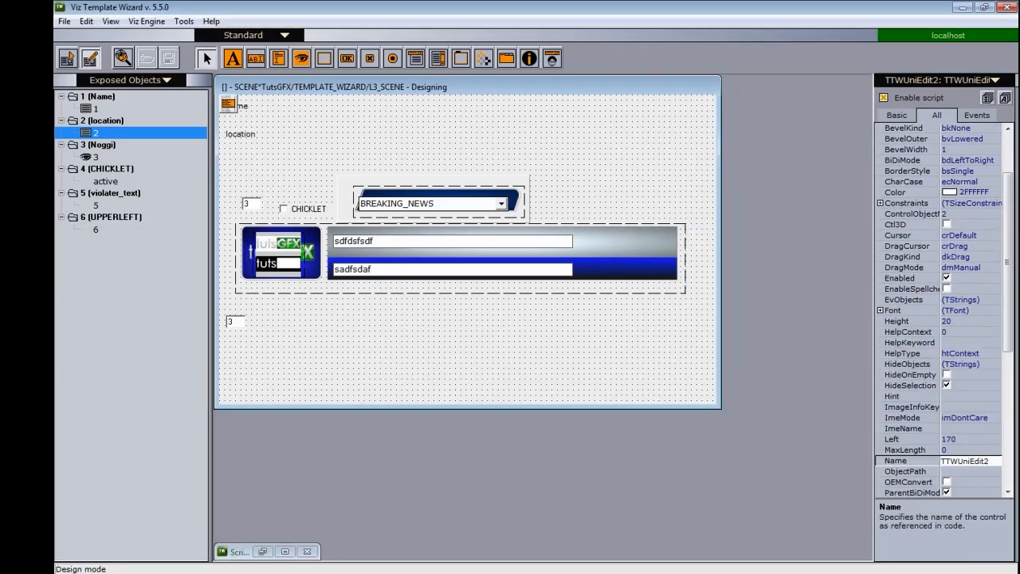
{"action": "left_click", "coordinate": [285, 551]}
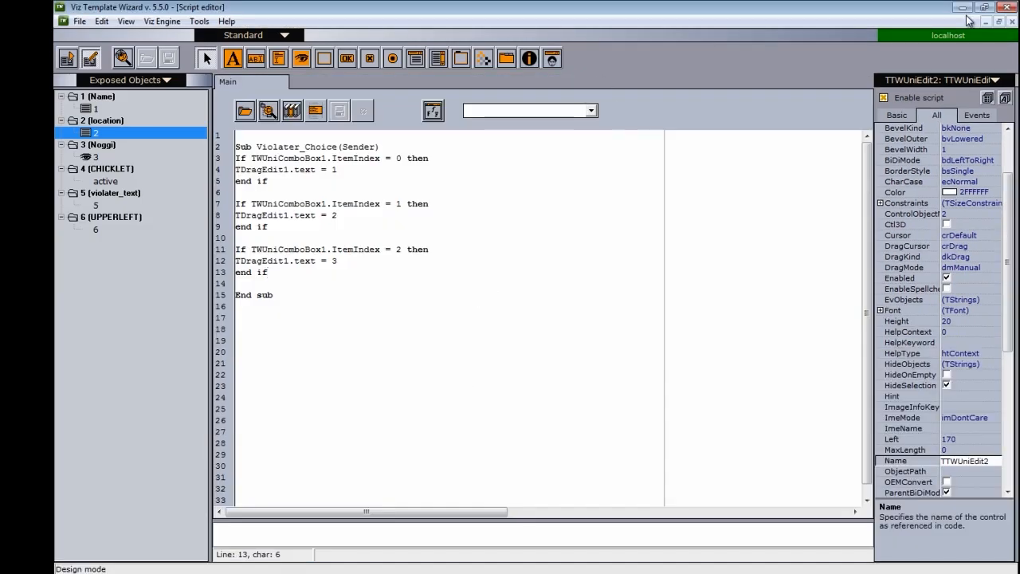
{"action": "left_click", "coordinate": [999, 22]}
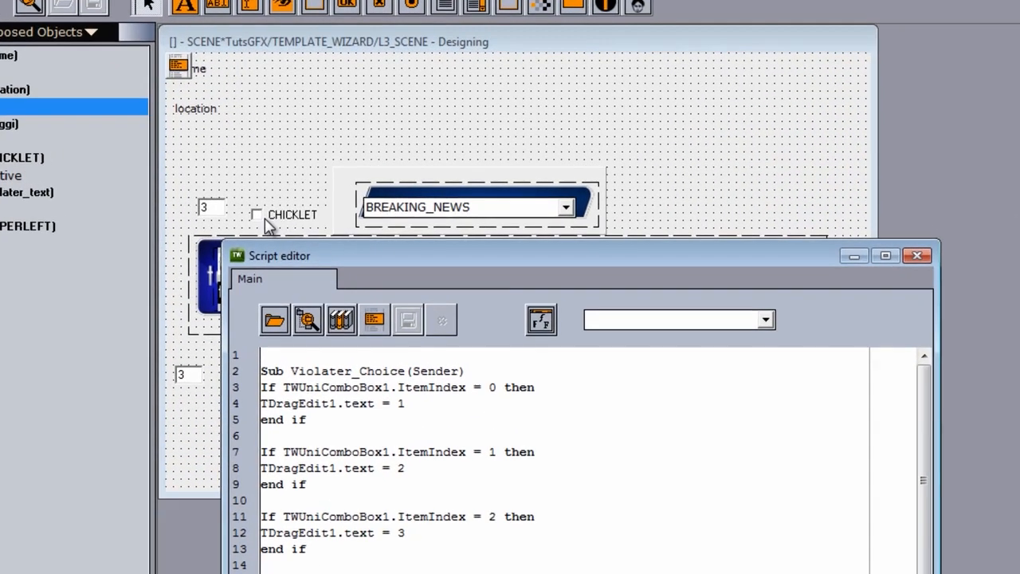
Step: Create an OnClick event handler named Violater_onoff for the CHICKLET checkbox
{"action": "left_click", "coordinate": [293, 211]}
{"action": "left_click", "coordinate": [275, 217]}
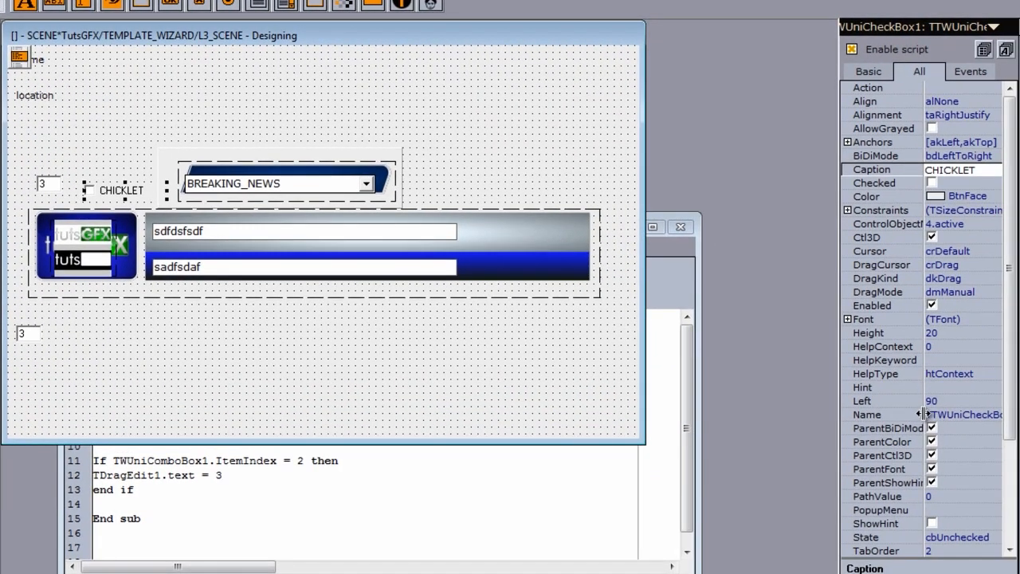
{"action": "left_click_drag", "start_coordinate": [925, 415], "coordinate": [917, 415]}
{"action": "left_click", "coordinate": [965, 417]}
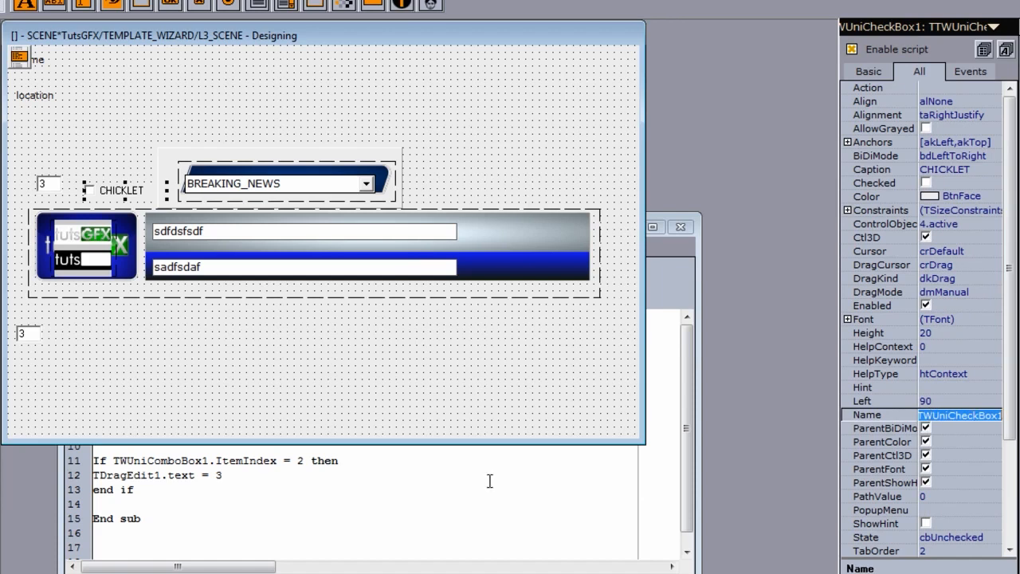
{"action": "left_click", "coordinate": [115, 195]}
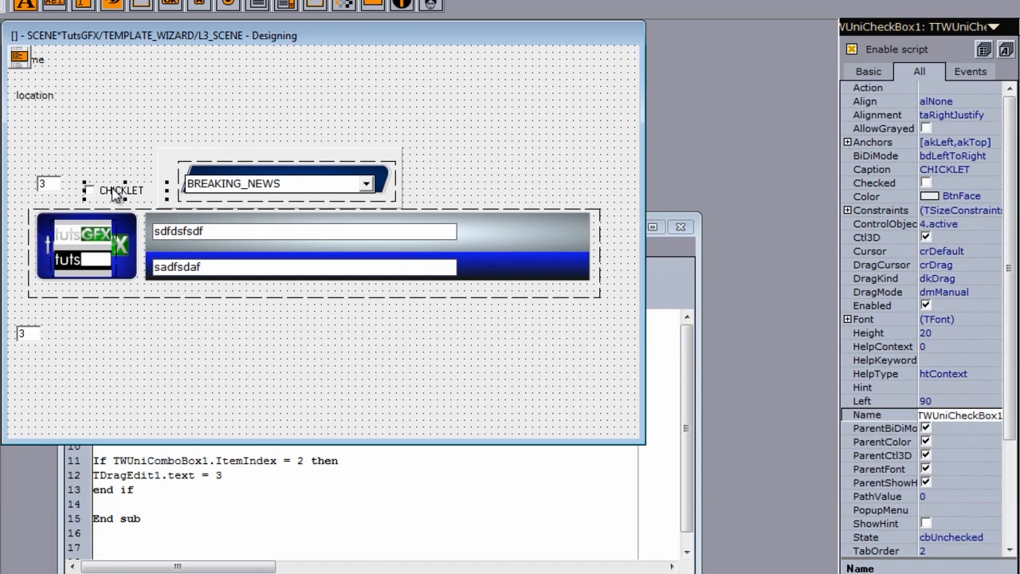
{"action": "left_click", "coordinate": [956, 70]}
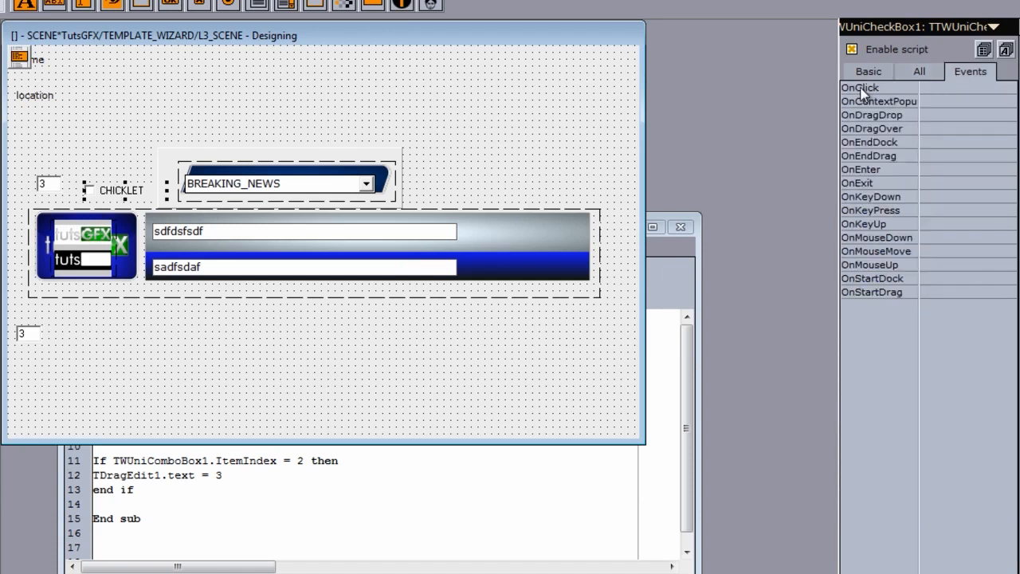
{"action": "left_click", "coordinate": [930, 87]}
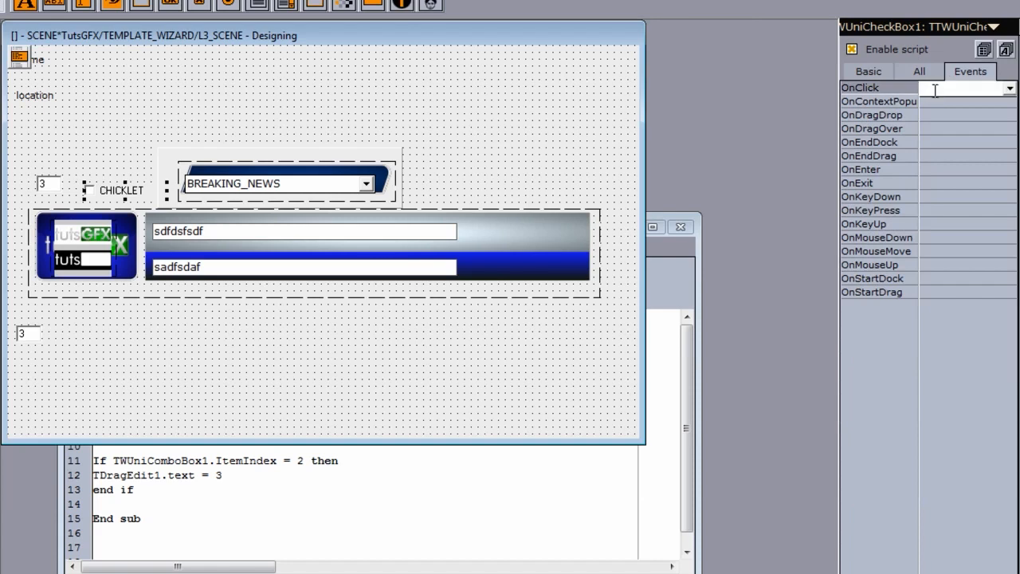
{"action": "double_click", "coordinate": [934, 89]}
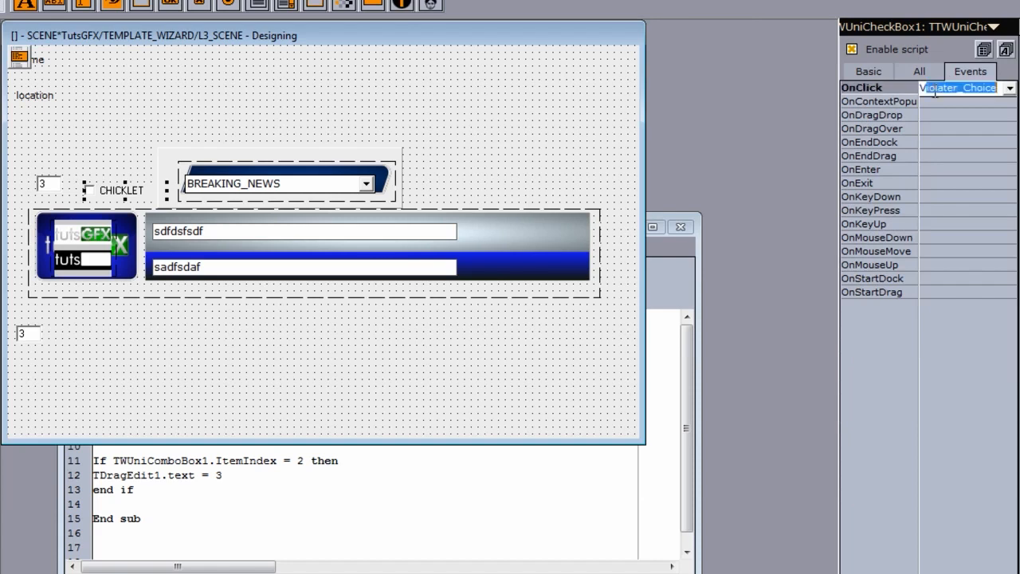
{"action": "key", "text": "shift+Right"}
{"action": "key", "text": "shift+Right"}
{"action": "key", "text": "shift+Right"}
{"action": "key", "text": "shift+Right"}
{"action": "key", "text": "shift+Right"}
{"action": "key", "text": "shift+Right"}
{"action": "key", "text": "shift+Right"}
{"action": "key", "text": "shift+Right"}
{"action": "type", "text": "onOf"}
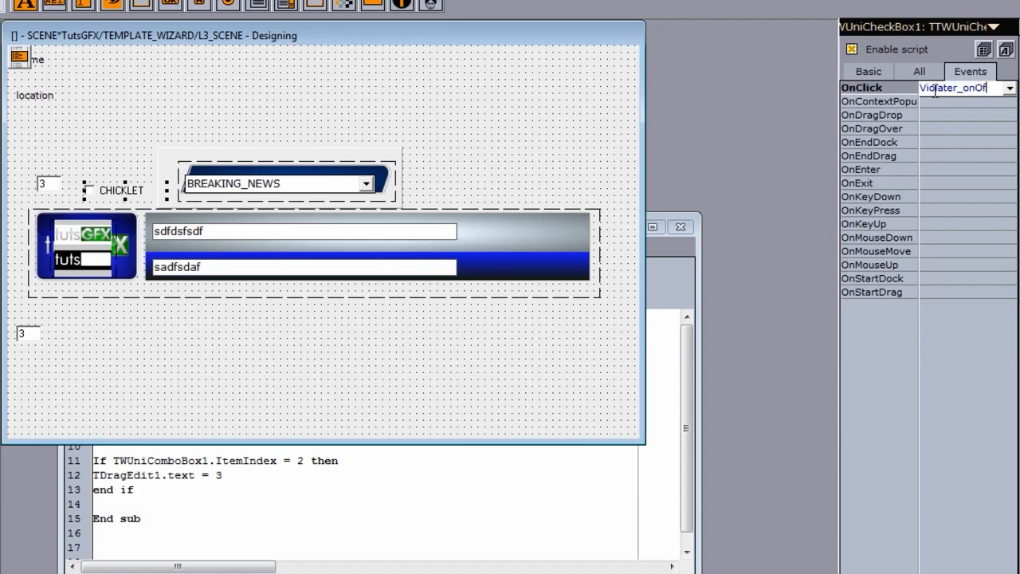
{"action": "key", "text": "BackSpace"}
{"action": "key", "text": "BackSpace"}
{"action": "type", "text": "off"}
{"action": "key", "text": "Return"}
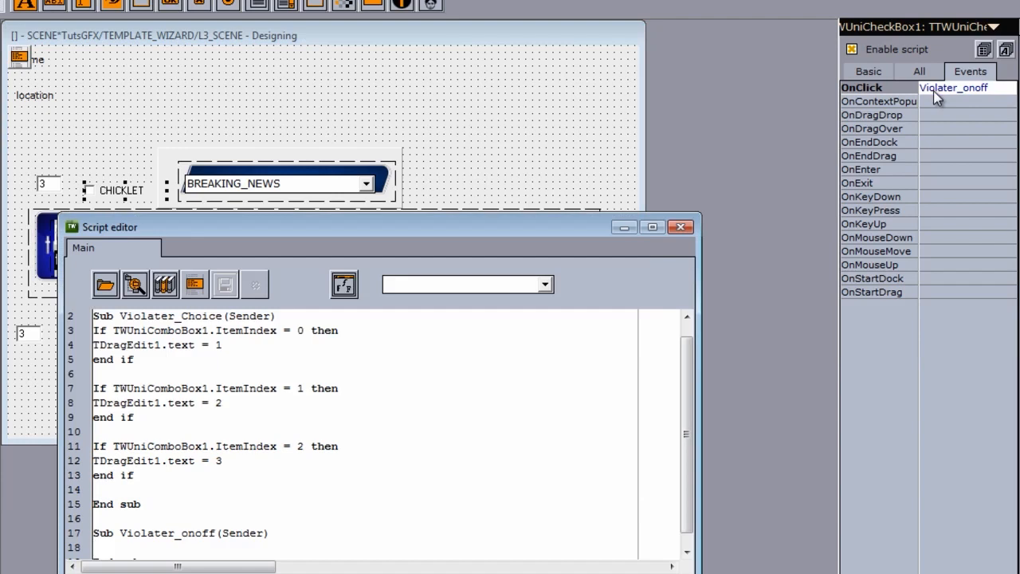
Step: Start the Violater_onoff sub with the line If TTWUniCheckBox1.Checked = false then, using the checkbox's copied name
{"action": "scroll", "coordinate": [260, 484], "scroll_direction": "down", "scroll_amount": 3}
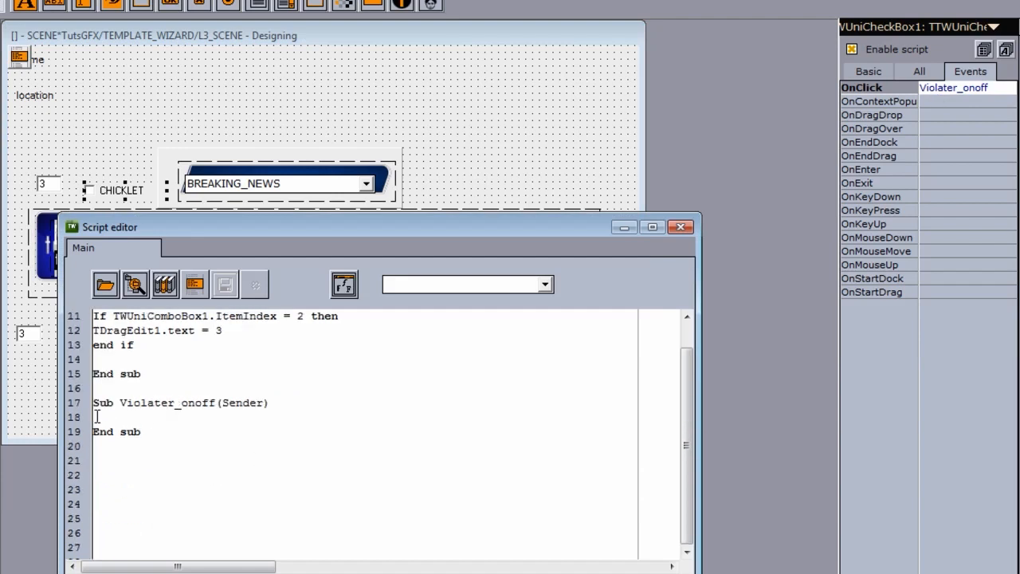
{"action": "left_click", "coordinate": [123, 198]}
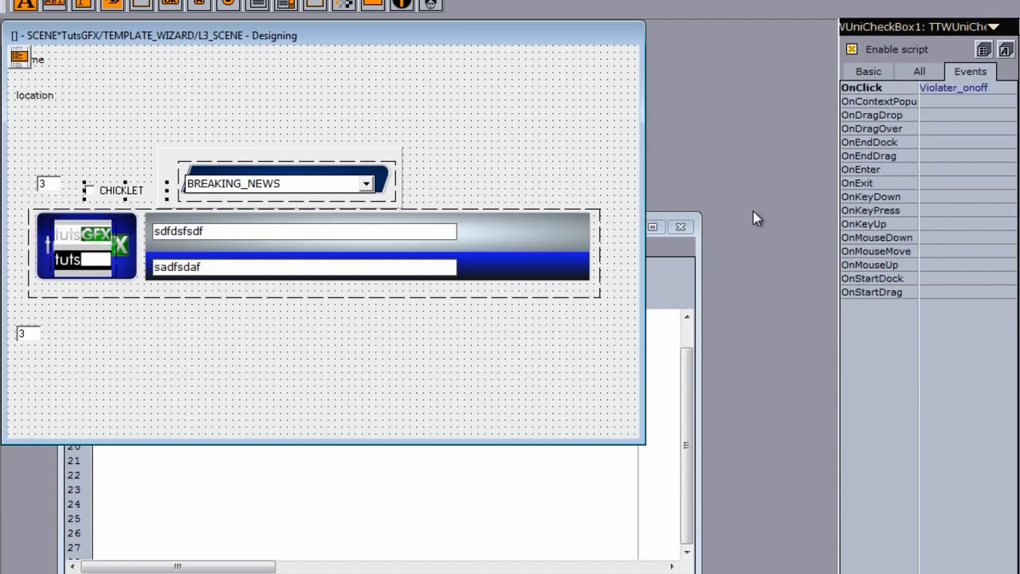
{"action": "left_click", "coordinate": [921, 71]}
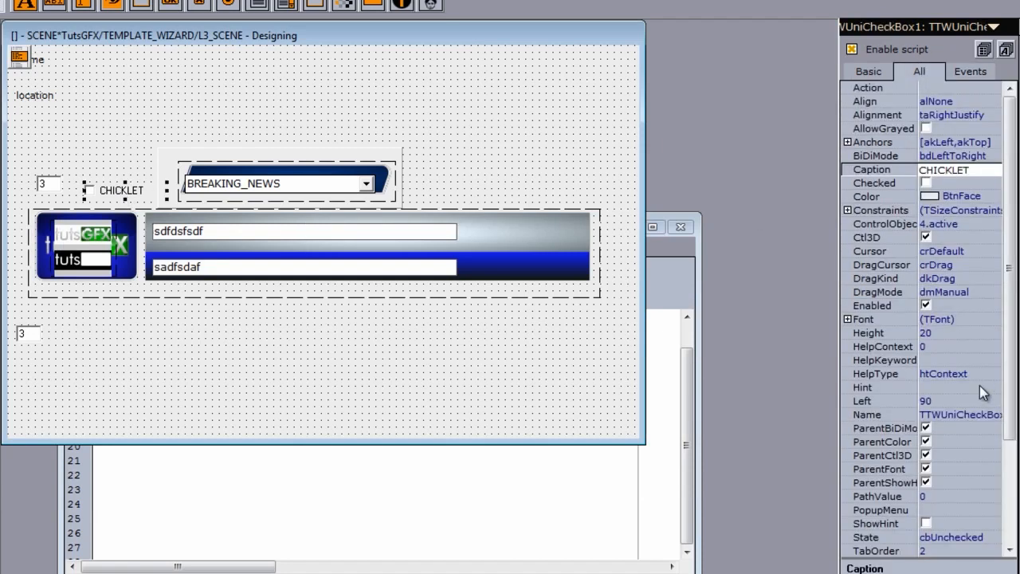
{"action": "left_click", "coordinate": [926, 415]}
{"action": "key", "text": "ctrl+c"}
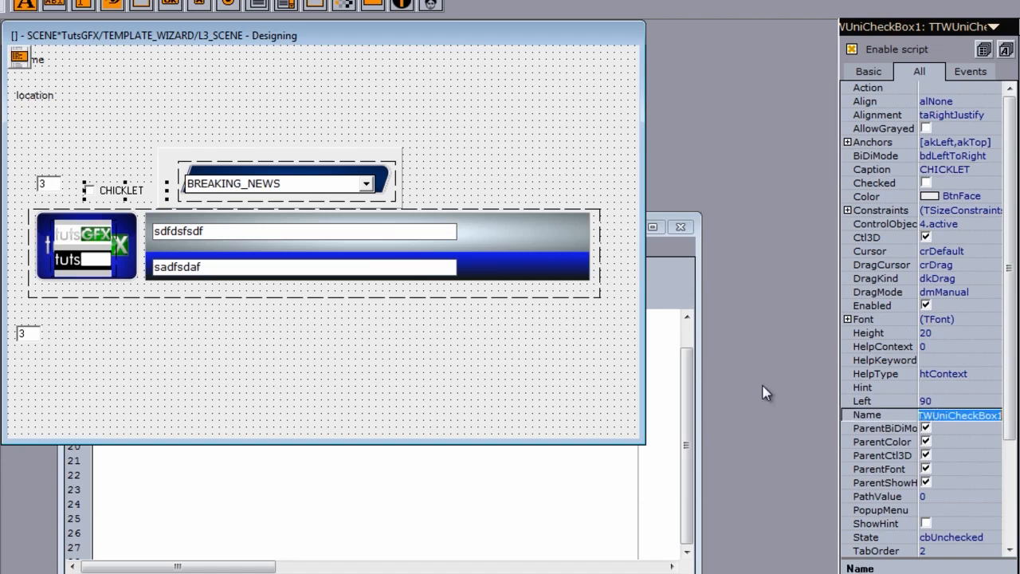
{"action": "left_click", "coordinate": [200, 505]}
{"action": "left_click", "coordinate": [97, 417]}
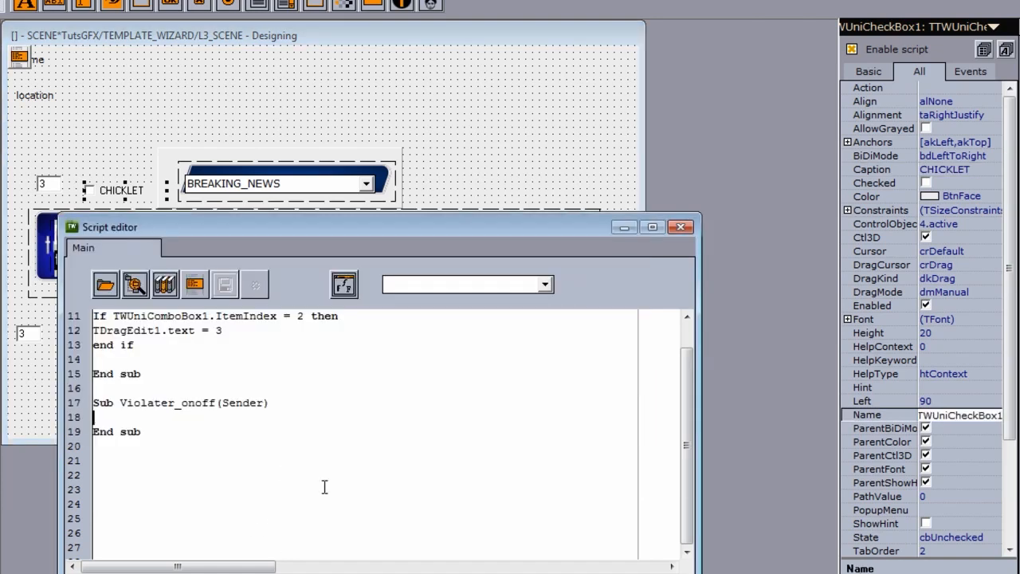
{"action": "type", "text": "If T"}
{"action": "key", "text": "ctrl+v"}
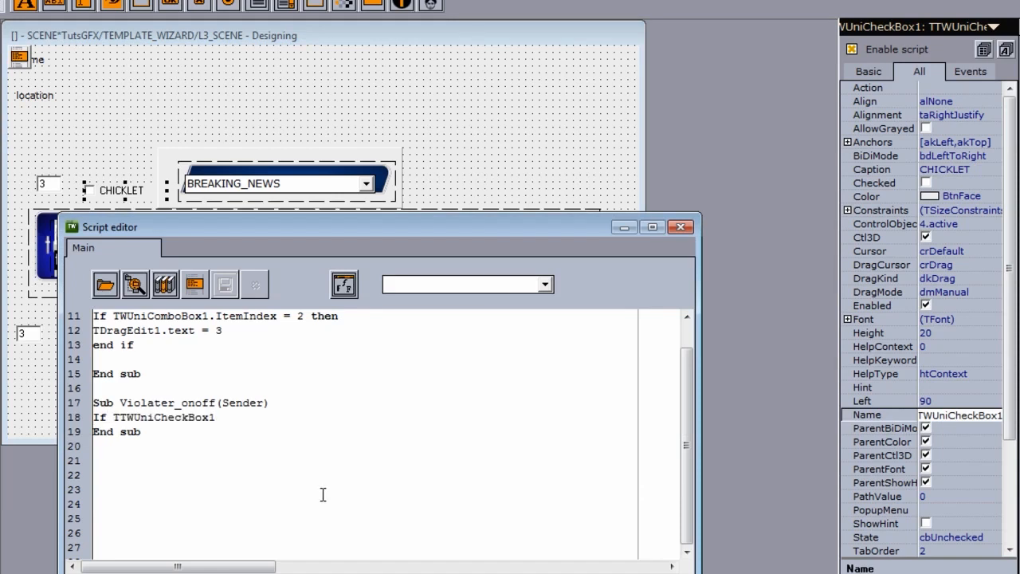
{"action": "type", "text": ".Checked = false then"}
{"action": "key", "text": "Escape"}
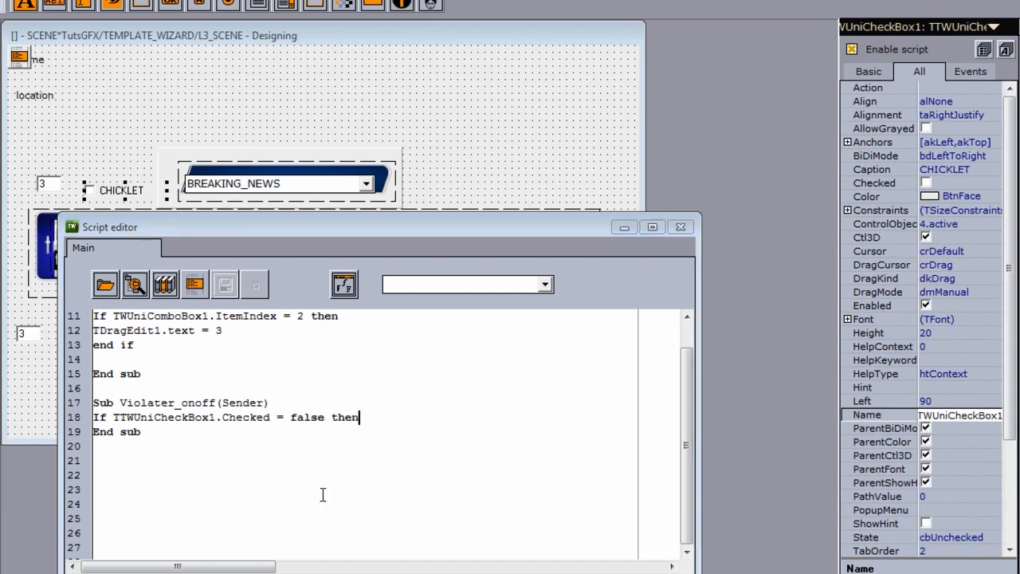
{"action": "key", "text": "Return"}
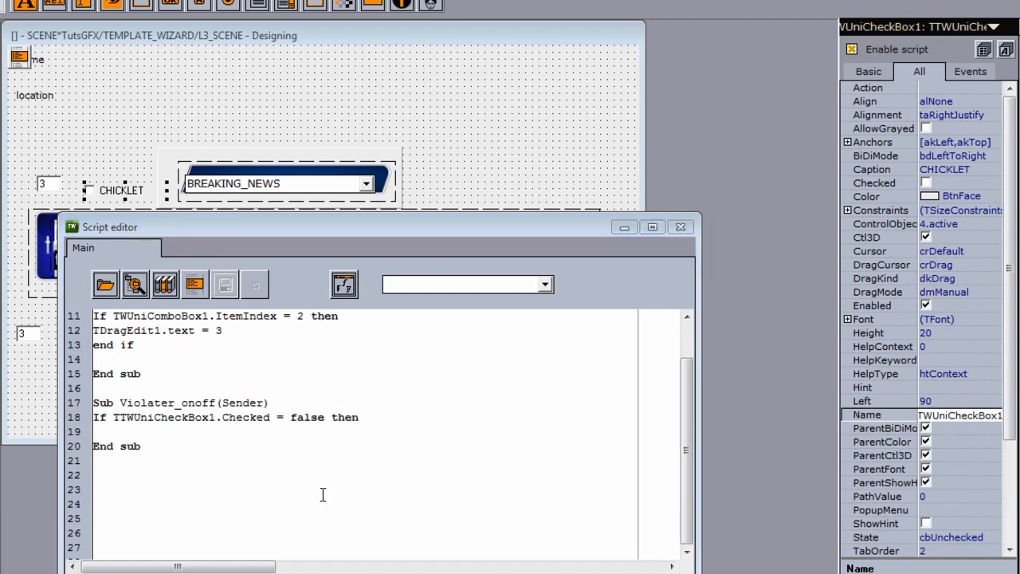
Step: Copy the drag edit's name TDragEdit1 and add TDragEdit1.text = 0 followed by end if to the Violater_onoff sub
{"action": "left_click", "coordinate": [48, 184]}
{"action": "left_click", "coordinate": [48, 184]}
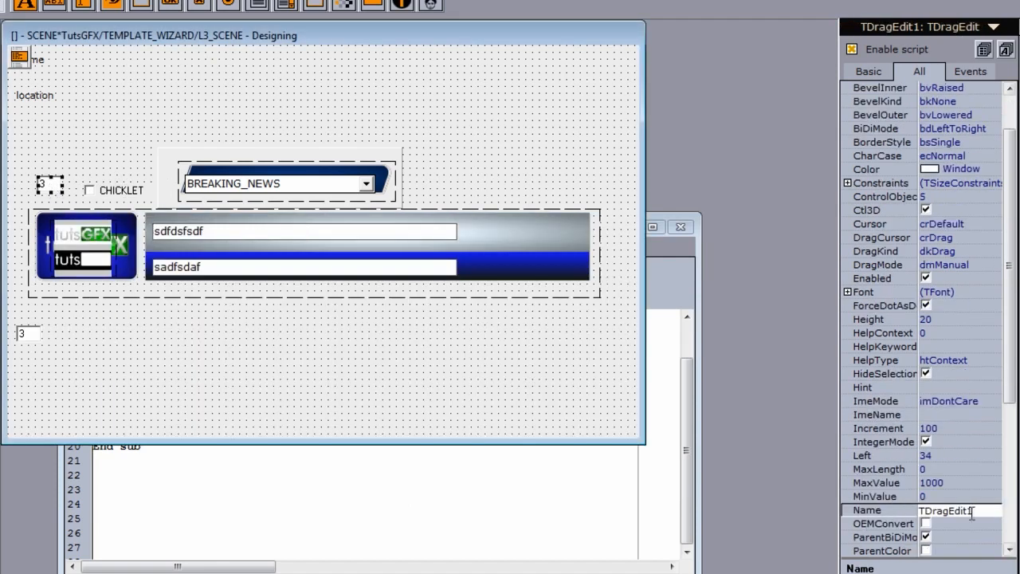
{"action": "left_click", "coordinate": [872, 512]}
{"action": "key", "text": "ctrl+c"}
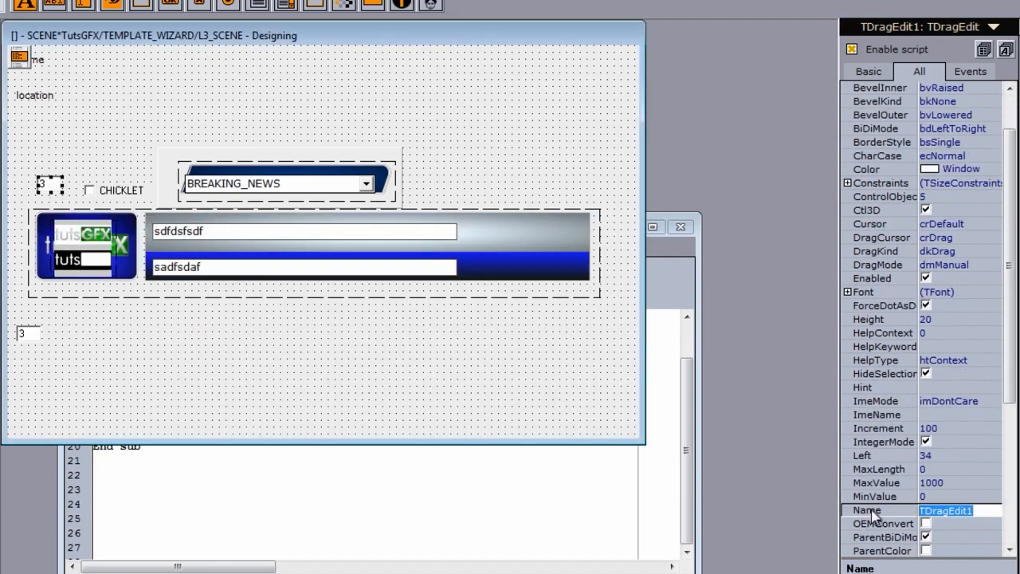
{"action": "left_click", "coordinate": [352, 449]}
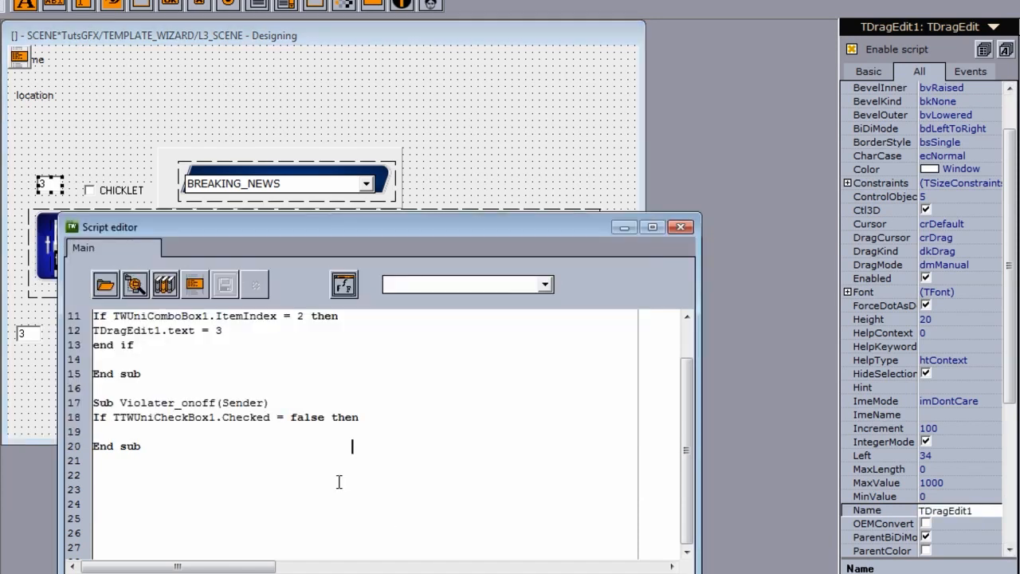
{"action": "left_click", "coordinate": [94, 431]}
{"action": "key", "text": "ctrl+v"}
{"action": "type", "text": ".text ="}
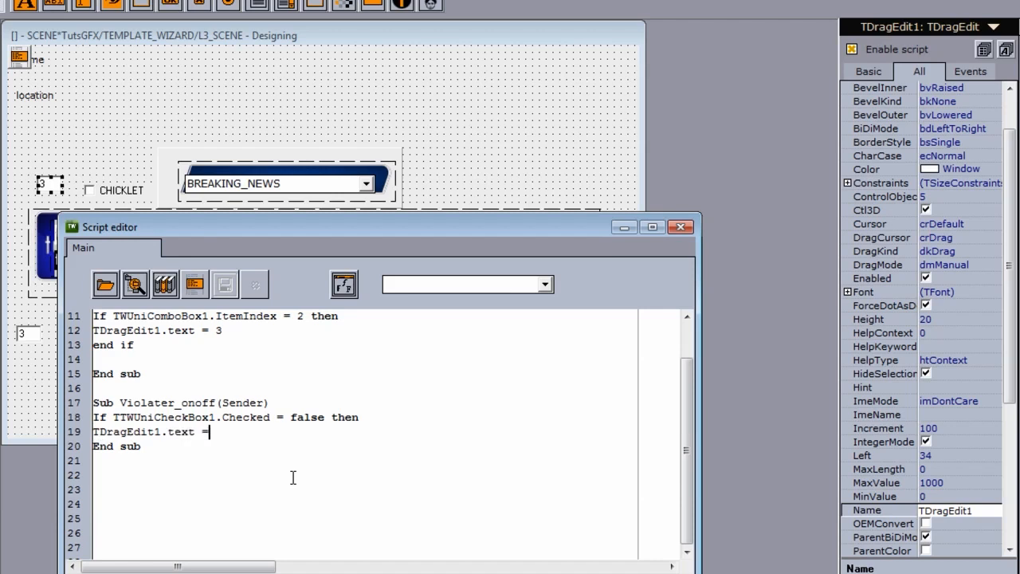
{"action": "type", "text": " 0"}
{"action": "key", "text": "Return"}
{"action": "type", "text": "end if"}
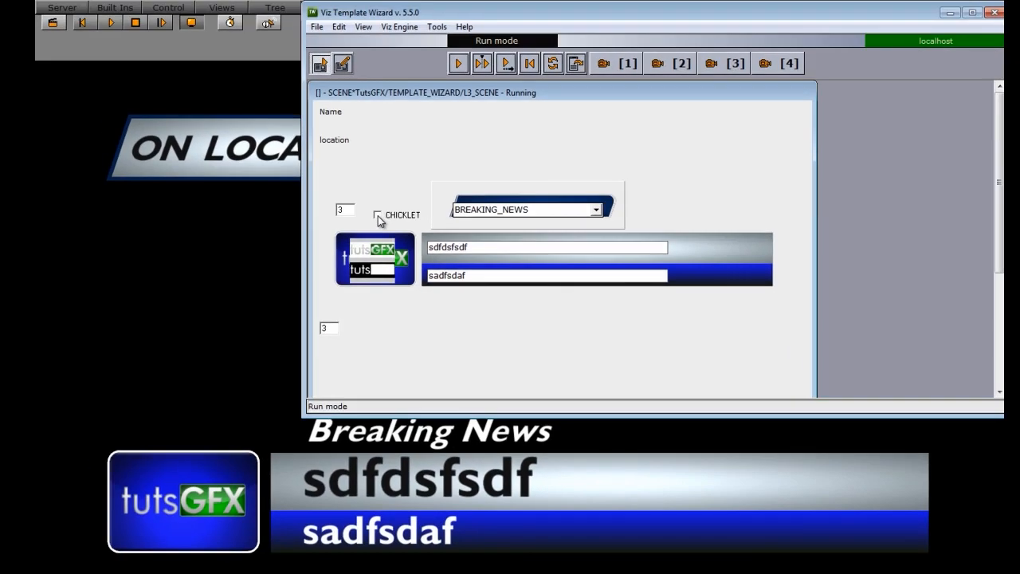
Step: In run mode, check CHICKLET, choose HAPPENING_NOW and play, then uncheck CHICKLET and play again
{"action": "left_click", "coordinate": [379, 217]}
{"action": "left_click", "coordinate": [596, 209]}
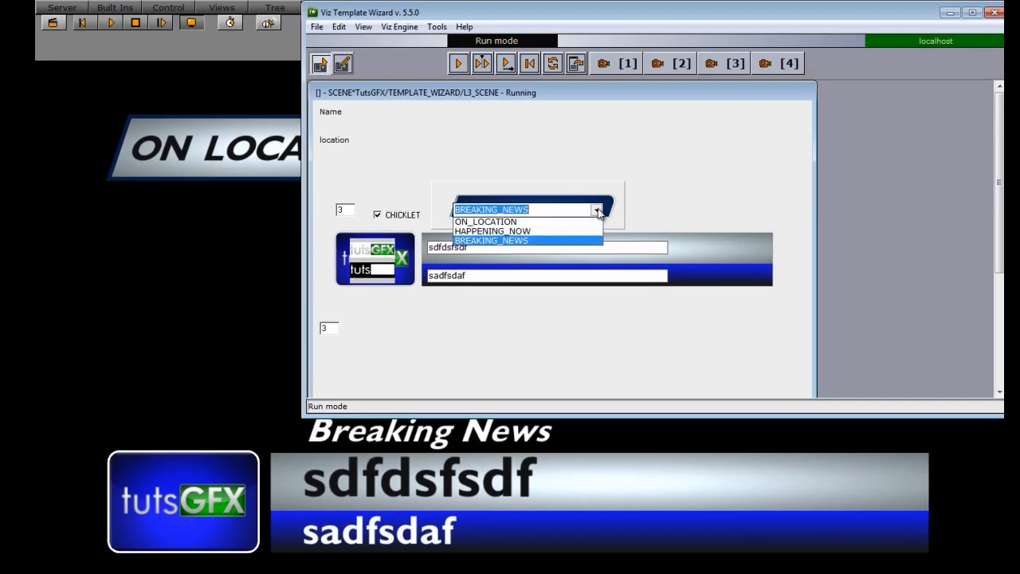
{"action": "left_click", "coordinate": [546, 233]}
{"action": "left_click", "coordinate": [460, 65]}
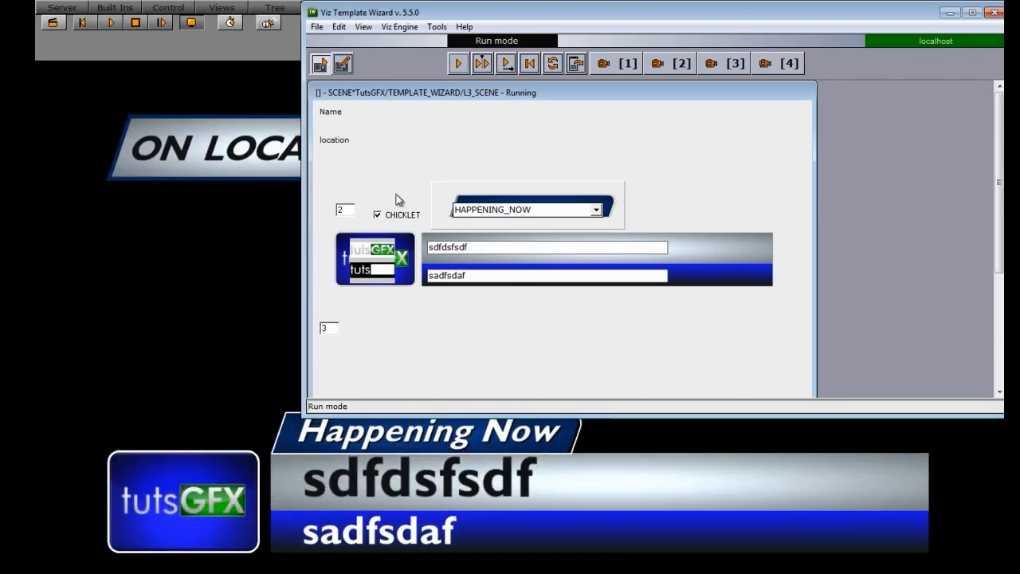
{"action": "left_click", "coordinate": [379, 216]}
{"action": "left_click", "coordinate": [459, 63]}
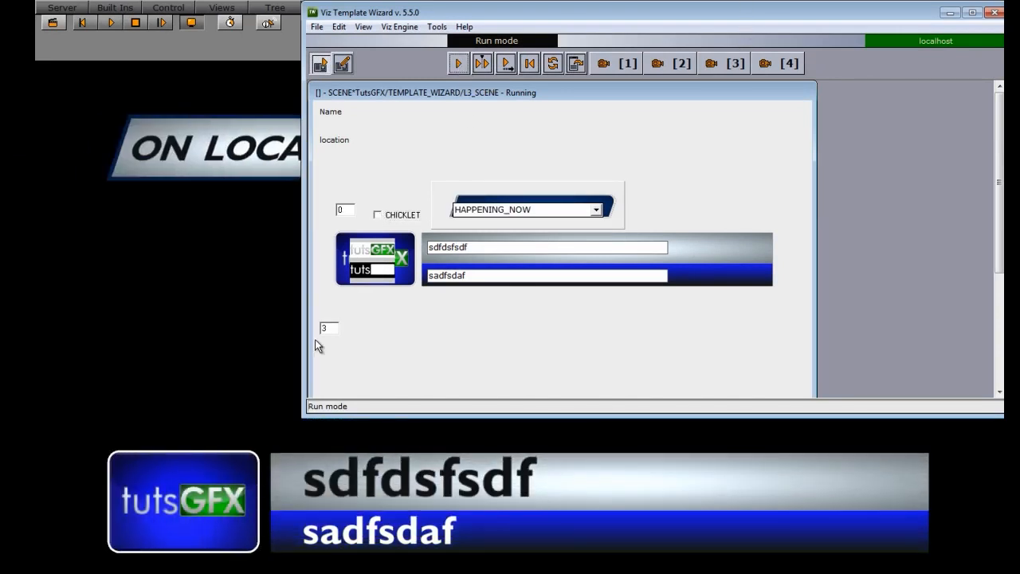
Step: Test again by checking CHICKLET with ON_LOCATION and BREAKING_NEWS, playing each, then unchecking CHICKLET and playing
{"action": "left_click_drag", "start_coordinate": [377, 421], "coordinate": [382, 393]}
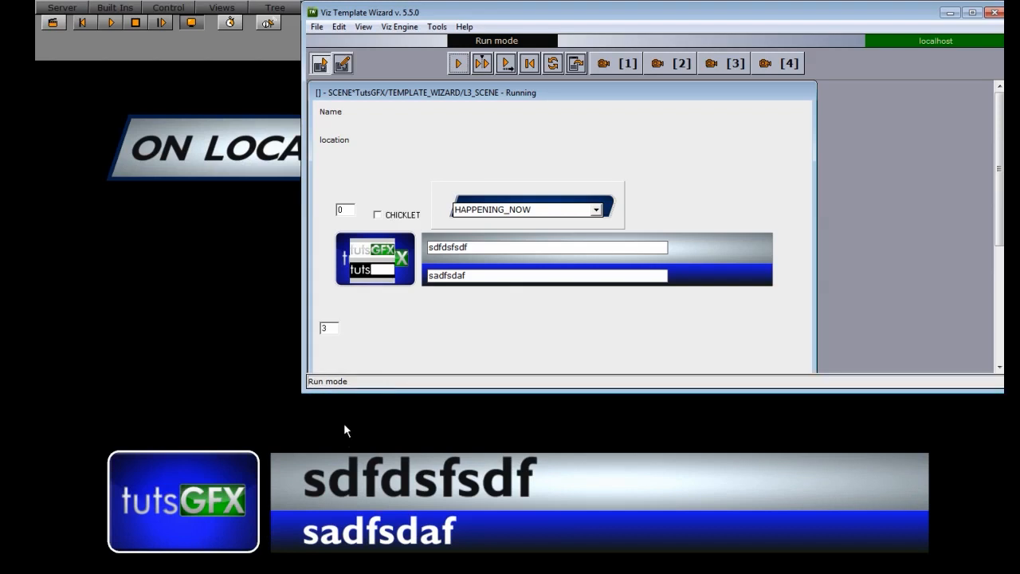
{"action": "left_click", "coordinate": [379, 215]}
{"action": "left_click", "coordinate": [596, 210]}
{"action": "left_click", "coordinate": [486, 222]}
{"action": "left_click", "coordinate": [459, 64]}
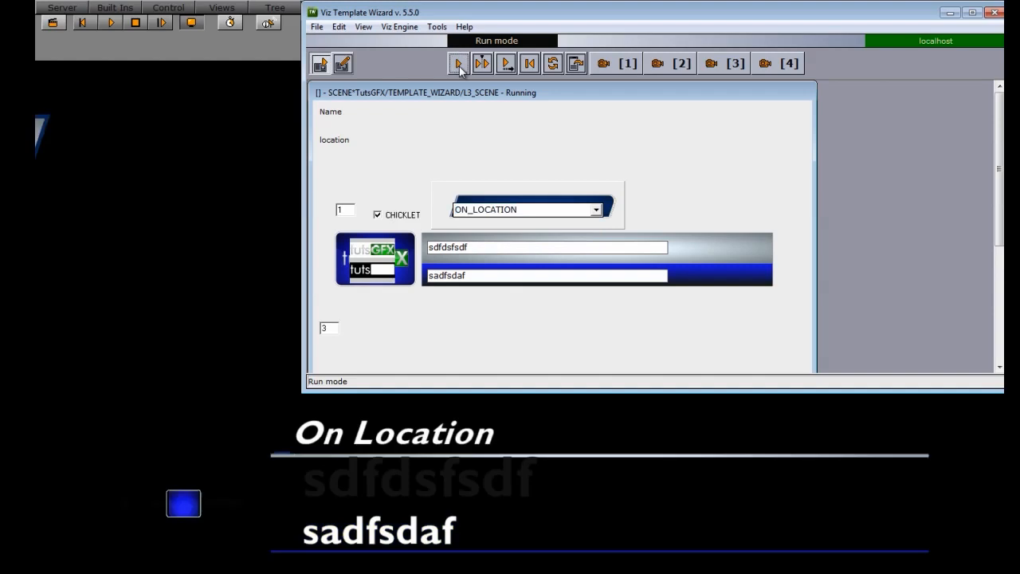
{"action": "left_click", "coordinate": [595, 210]}
{"action": "left_click", "coordinate": [533, 245]}
{"action": "left_click", "coordinate": [466, 69]}
{"action": "left_click", "coordinate": [378, 215]}
{"action": "left_click", "coordinate": [459, 64]}
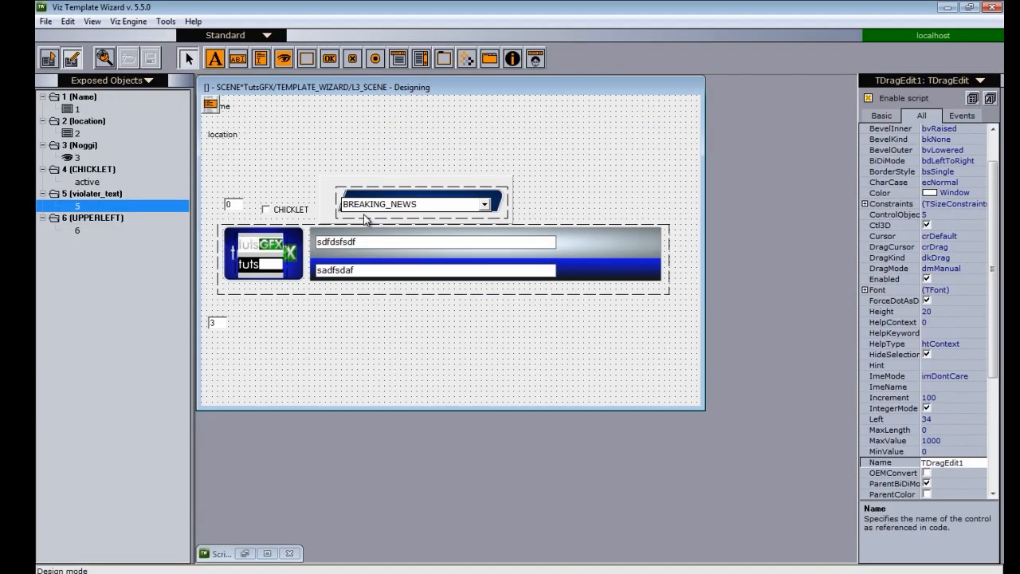
Step: Back in design mode, select the panel behind the combobox and nudge the combobox slightly within it
{"action": "left_click", "coordinate": [464, 185]}
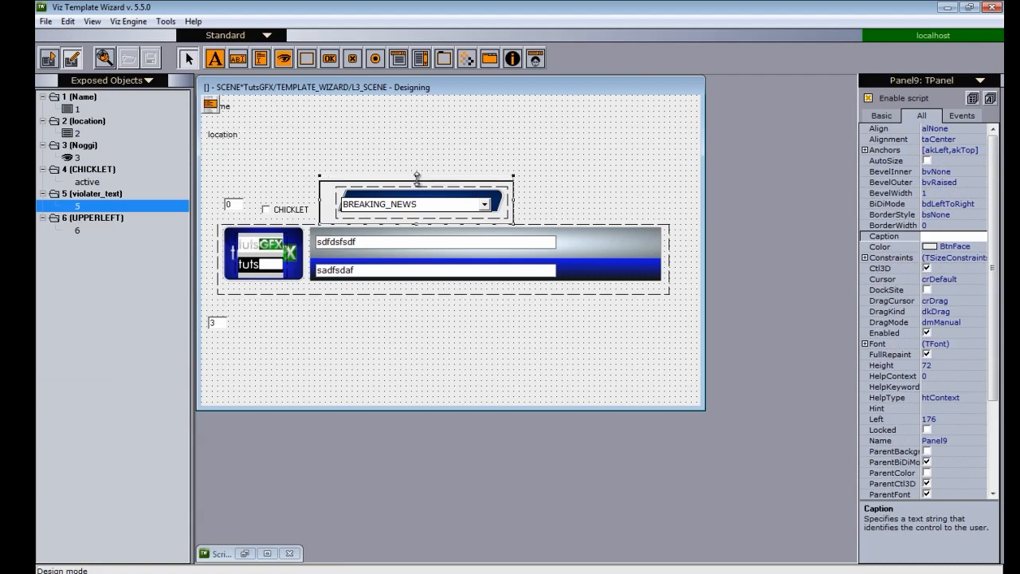
{"action": "left_click", "coordinate": [405, 208]}
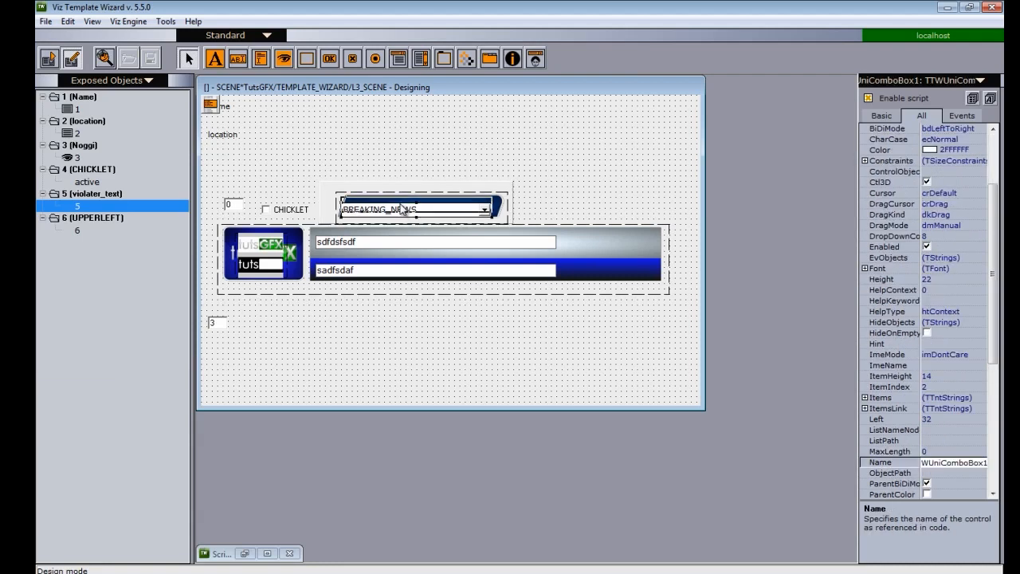
{"action": "left_click_drag", "start_coordinate": [403, 210], "coordinate": [403, 204]}
{"action": "left_click_drag", "start_coordinate": [491, 204], "coordinate": [496, 205]}
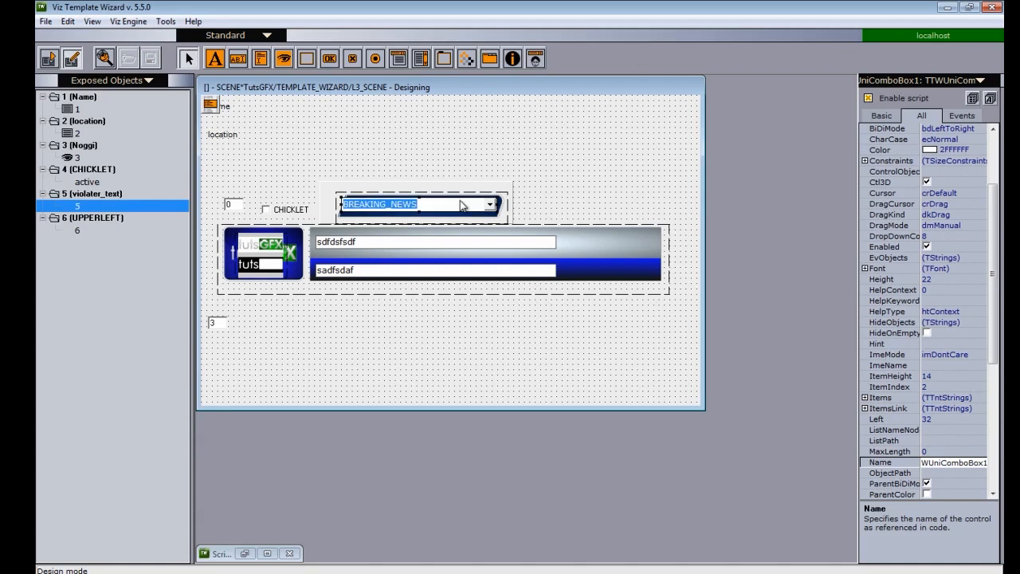
{"action": "left_click", "coordinate": [507, 191]}
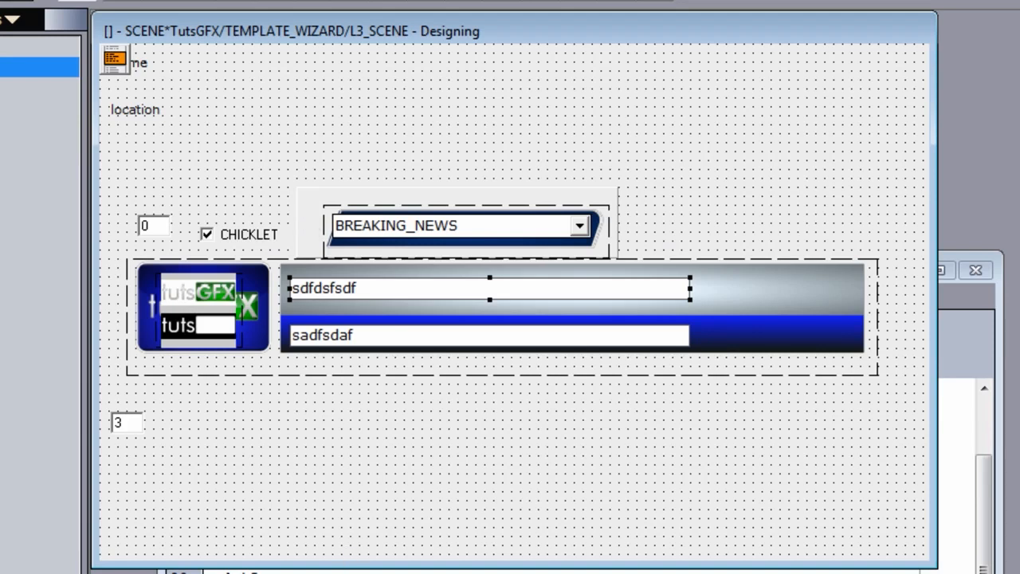
Step: Reopen the script editor and insert a new line starting with Panel after the TDragEdit1.text = 0 line
{"action": "left_click", "coordinate": [247, 429]}
{"action": "left_click", "coordinate": [268, 399]}
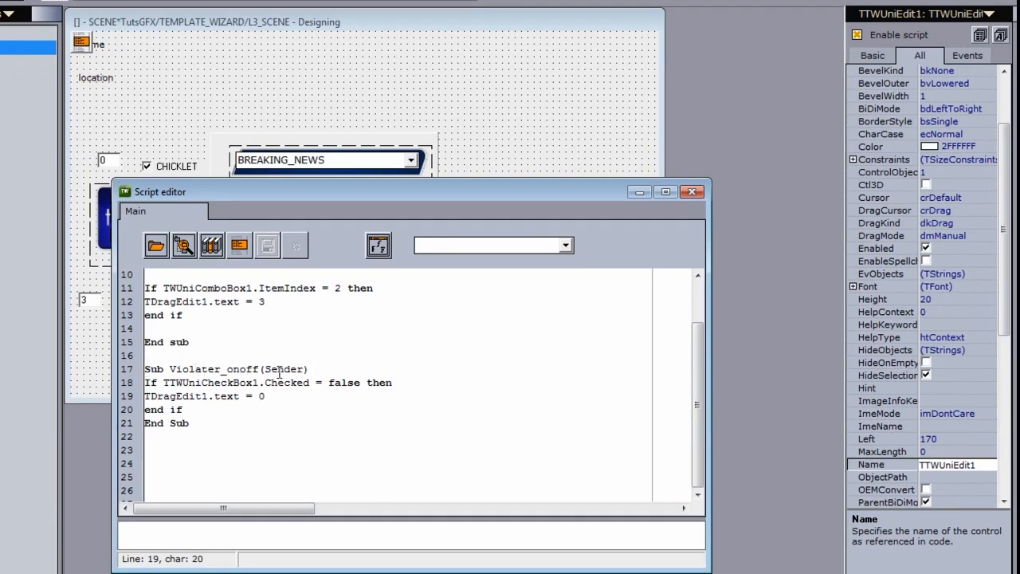
{"action": "key", "text": "Return"}
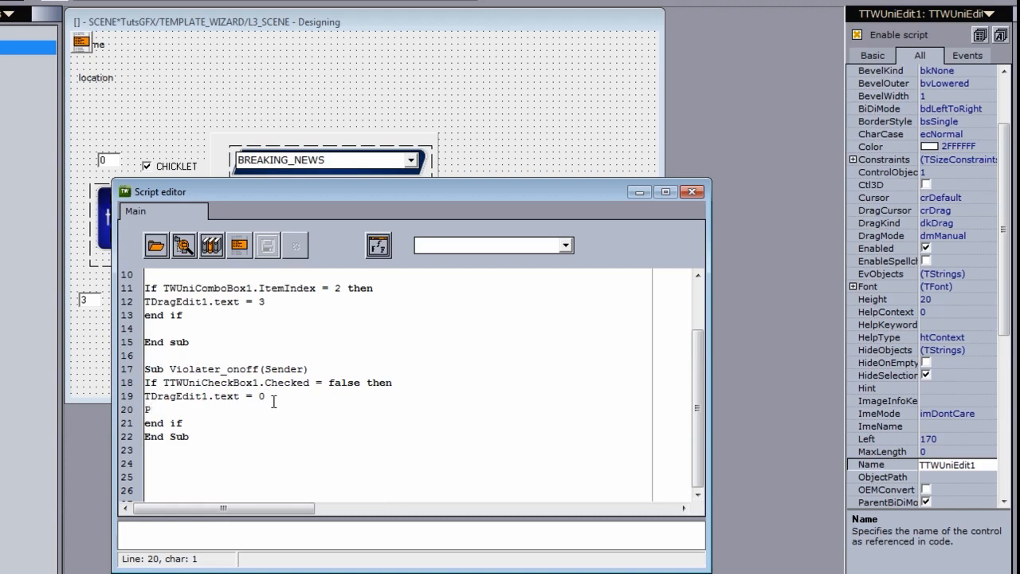
{"action": "type", "text": "Panel"}
Step: Complete the new script line as Panel9.visible = false, using the panel's name from its properties
{"action": "left_click", "coordinate": [413, 137]}
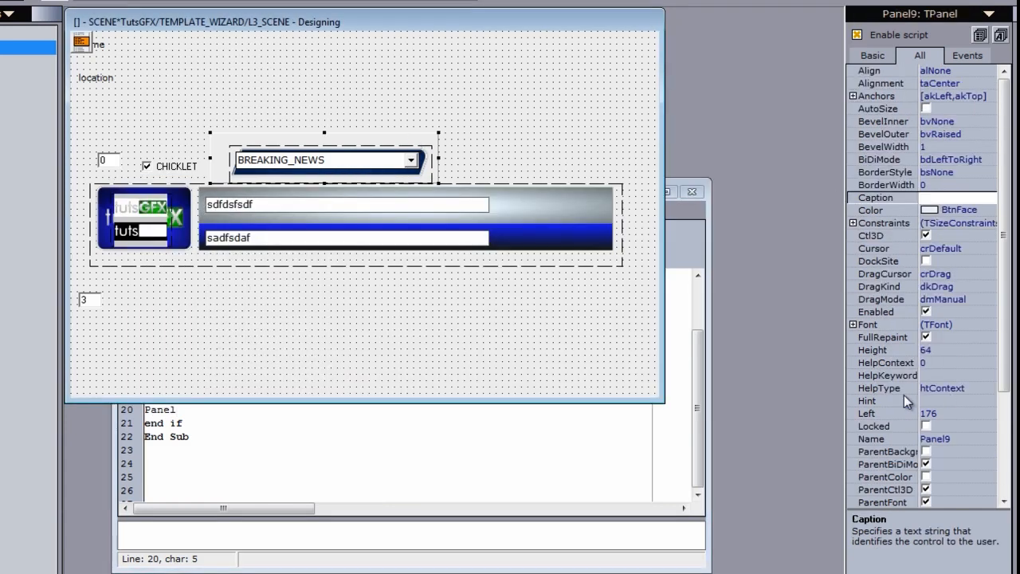
{"action": "left_click", "coordinate": [971, 441]}
{"action": "left_click", "coordinate": [221, 435]}
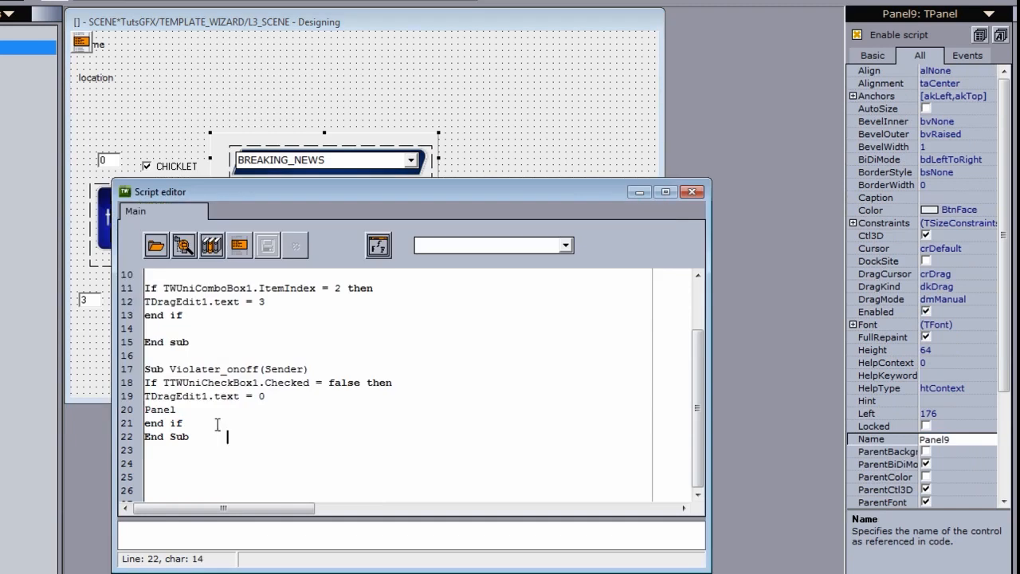
{"action": "left_click", "coordinate": [195, 410]}
{"action": "type", "text": "9.visible = false"}
{"action": "key", "text": "Return"}
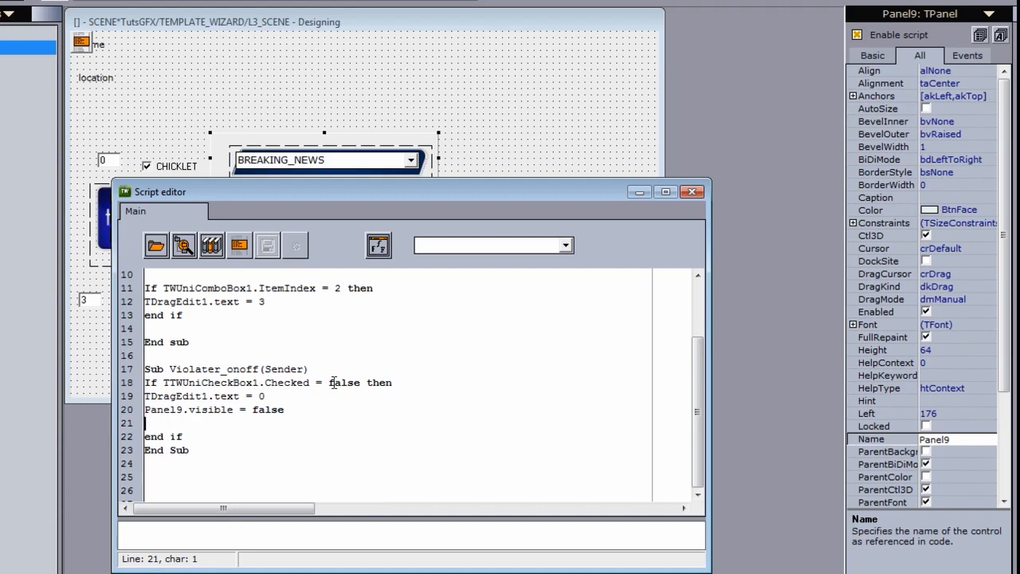
Step: Add an else branch with Panel9.visible = true before end if and remove the leftover blank line
{"action": "left_click", "coordinate": [294, 410]}
{"action": "key", "text": "Return"}
{"action": "type", "text": "else"}
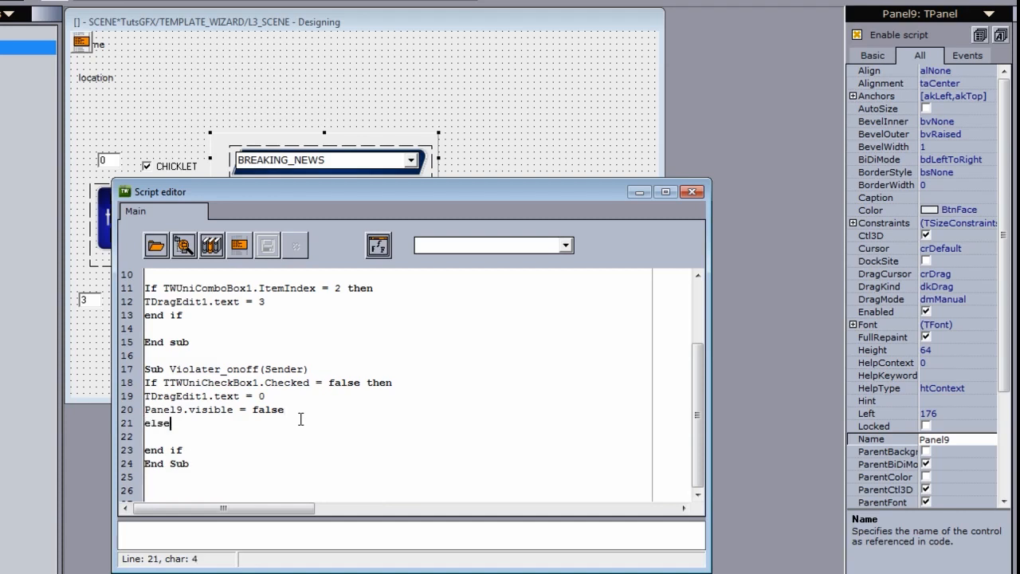
{"action": "key", "text": "Return"}
{"action": "type", "text": "Panel9.visible = tru"}
{"action": "key", "text": "BackSpace"}
{"action": "key", "text": "BackSpace"}
{"action": "type", "text": "rue"}
{"action": "key", "text": "Down"}
{"action": "key", "text": "Left"}
{"action": "key", "text": "Left"}
{"action": "key", "text": "Left"}
{"action": "key", "text": "Left"}
{"action": "key", "text": "Left"}
{"action": "key", "text": "Left"}
{"action": "key", "text": "Left"}
{"action": "key", "text": "Left"}
{"action": "key", "text": "Left"}
{"action": "key", "text": "Left"}
{"action": "key", "text": "Left"}
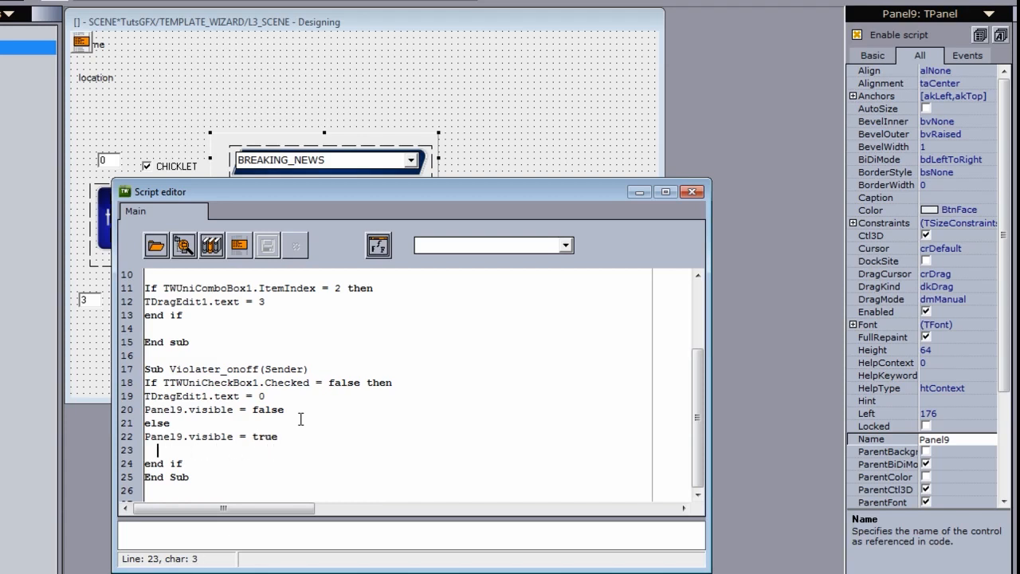
{"action": "key", "text": "BackSpace"}
{"action": "key", "text": "BackSpace"}
{"action": "key", "text": "BackSpace"}
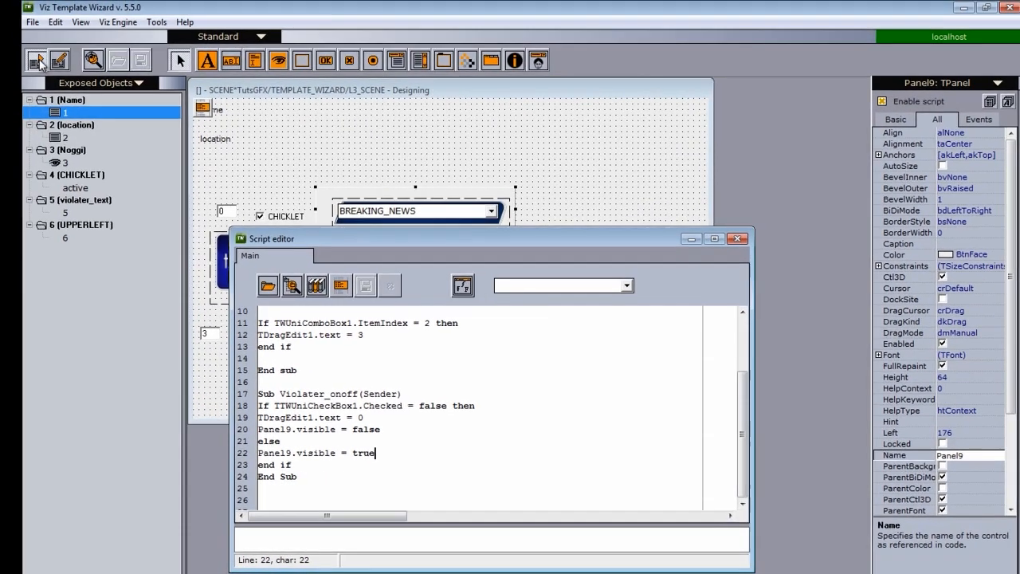
Step: In run mode, check CHICKLET, choose ON_LOCATION and play, then uncheck CHICKLET and play again
{"action": "left_click", "coordinate": [38, 62]}
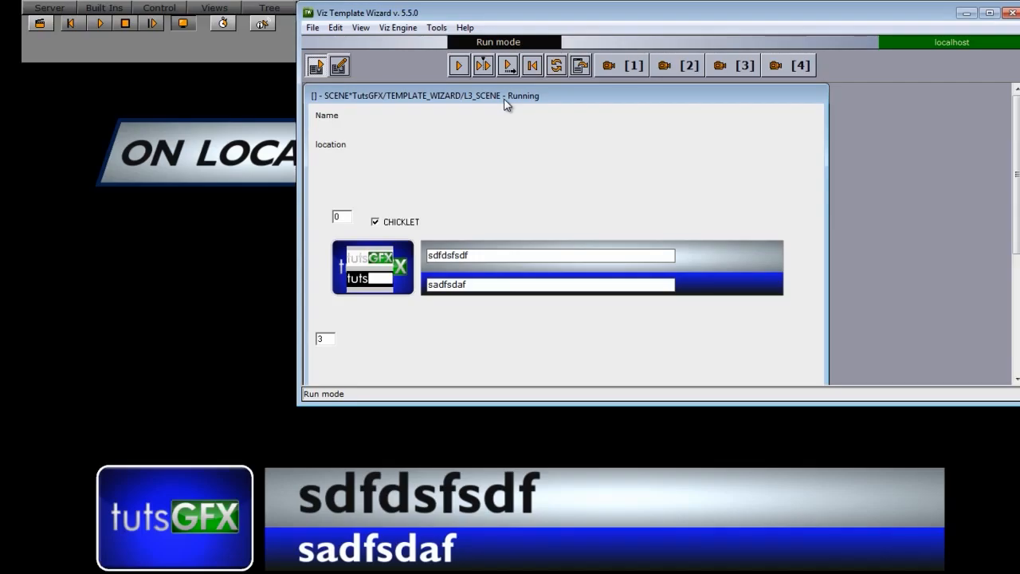
{"action": "left_click", "coordinate": [375, 222]}
{"action": "left_click", "coordinate": [606, 216]}
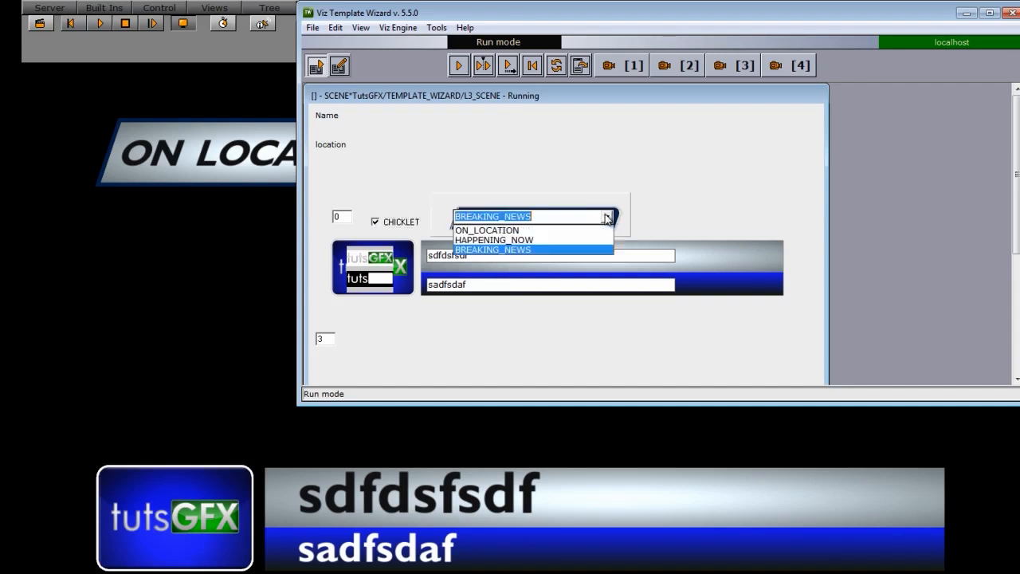
{"action": "left_click", "coordinate": [512, 227]}
{"action": "left_click", "coordinate": [458, 65]}
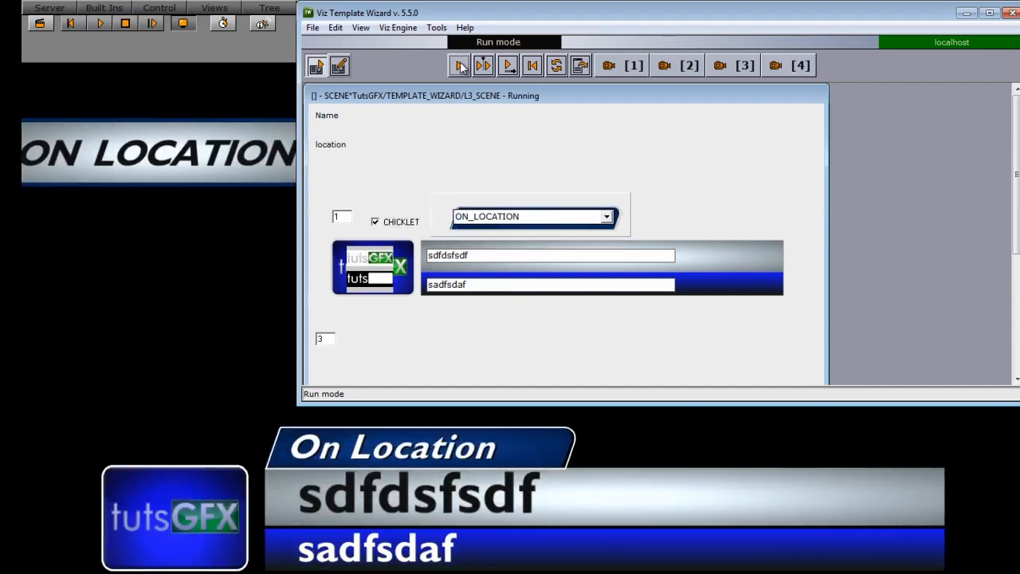
{"action": "left_click", "coordinate": [375, 222]}
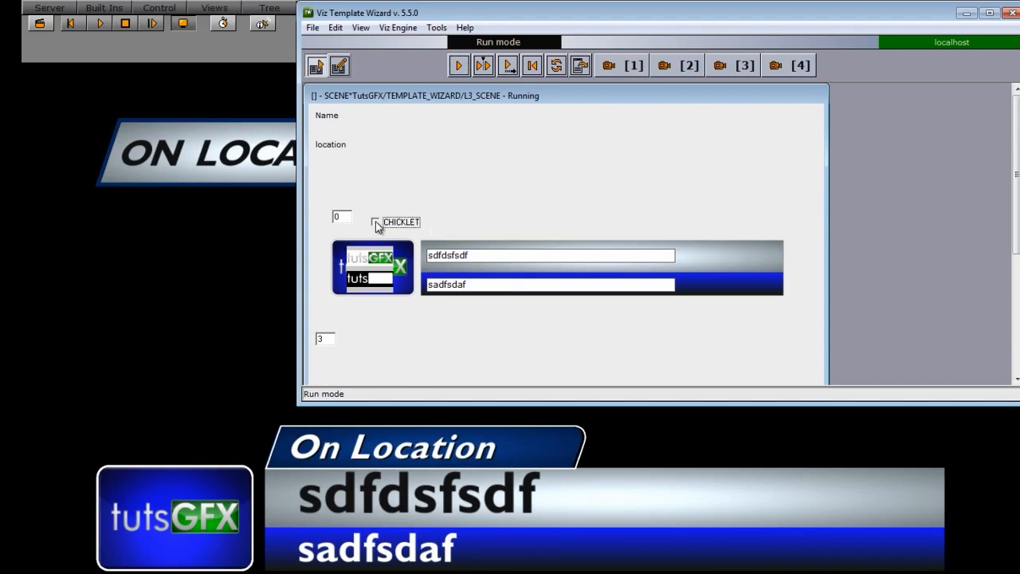
{"action": "left_click", "coordinate": [458, 67]}
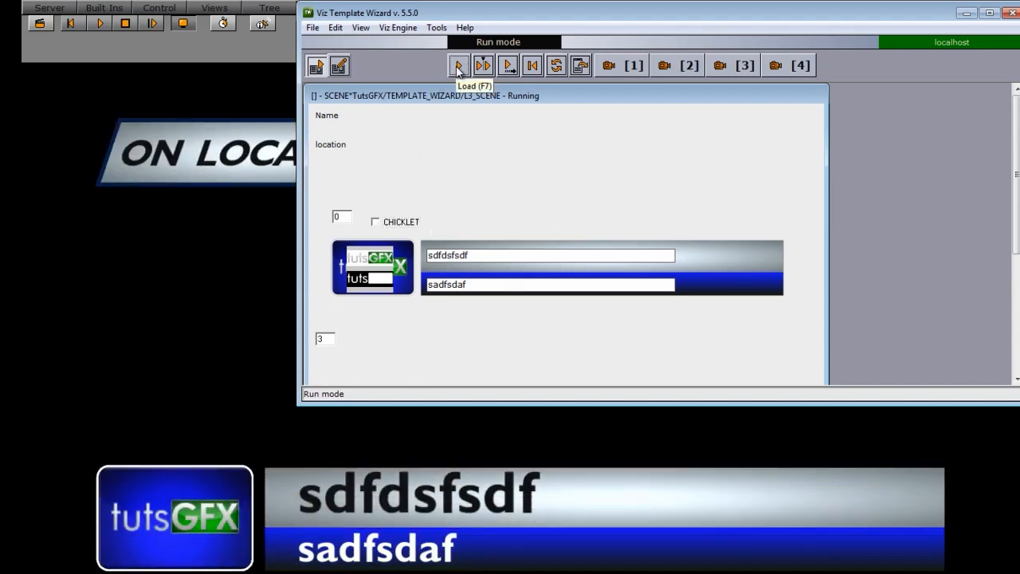
Step: Check CHICKLET again, choose BREAKING_NEWS and play it
{"action": "left_click", "coordinate": [375, 222]}
{"action": "left_click", "coordinate": [607, 217]}
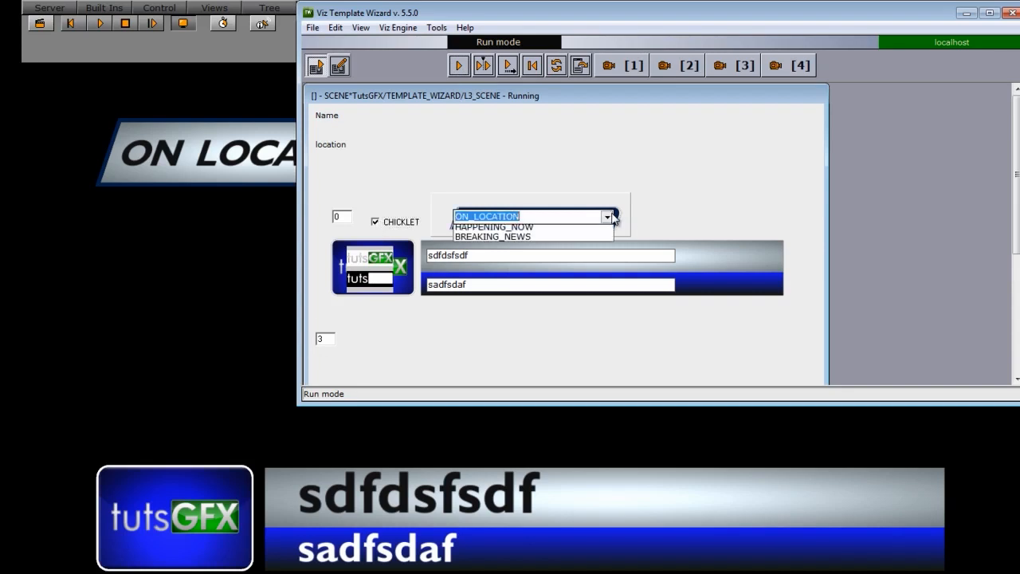
{"action": "left_click", "coordinate": [514, 249]}
{"action": "left_click", "coordinate": [461, 67]}
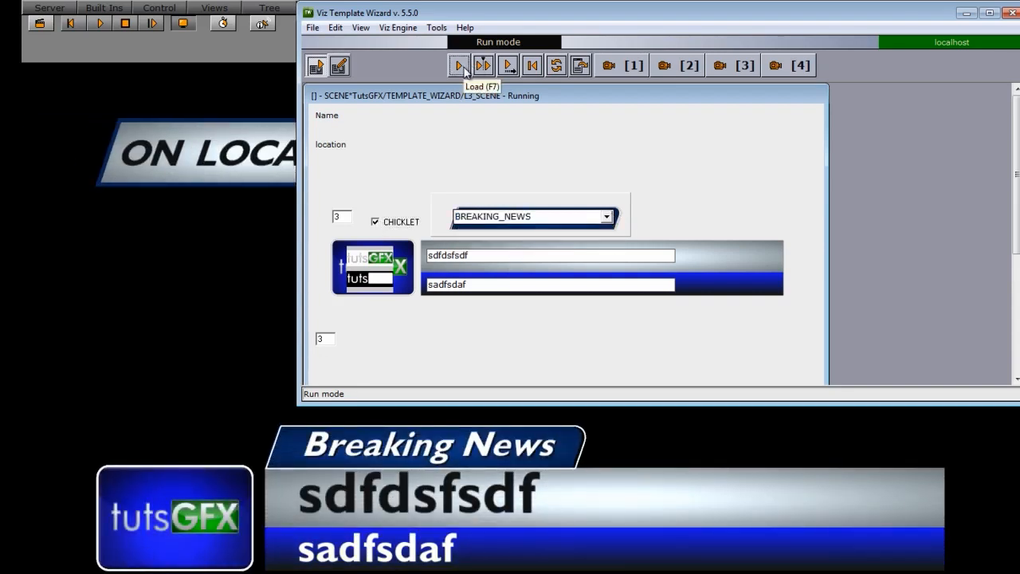
Step: Back in design mode, select the CHICKLET checkbox and nudge it slightly left
{"action": "left_click", "coordinate": [339, 68]}
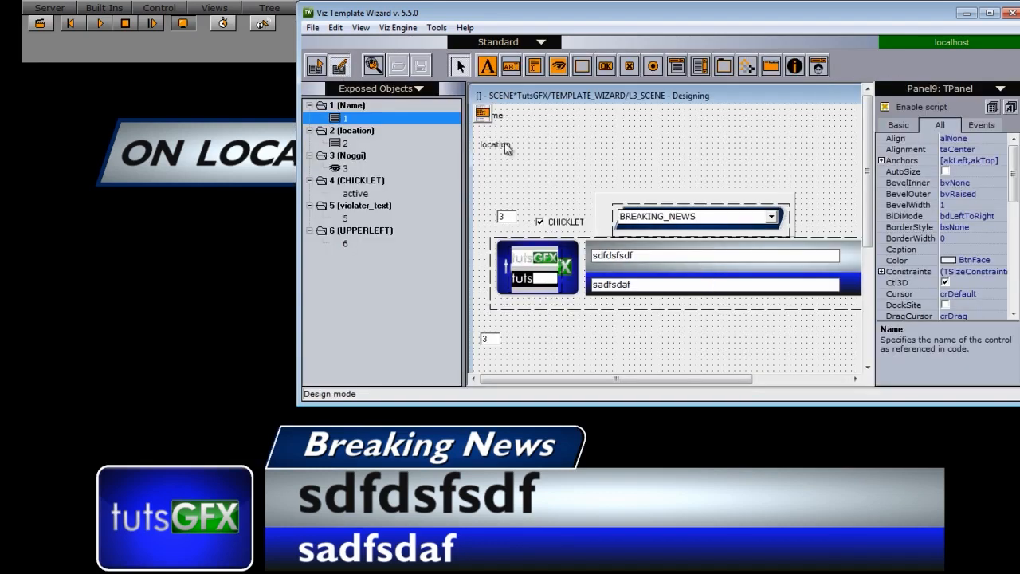
{"action": "left_click_drag", "start_coordinate": [611, 13], "coordinate": [360, 20]}
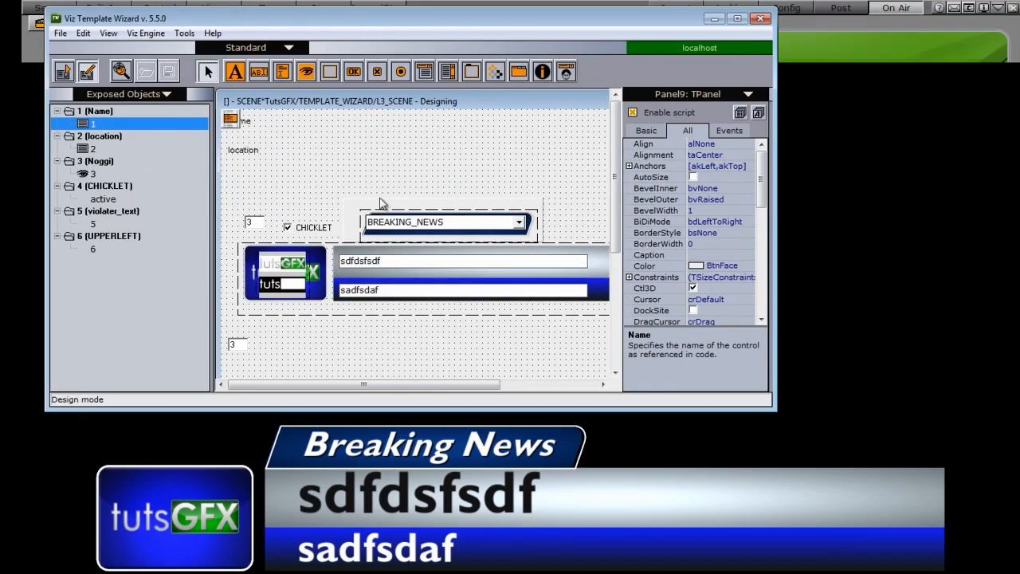
{"action": "left_click", "coordinate": [315, 233]}
{"action": "left_click_drag", "start_coordinate": [655, 409], "coordinate": [655, 504]}
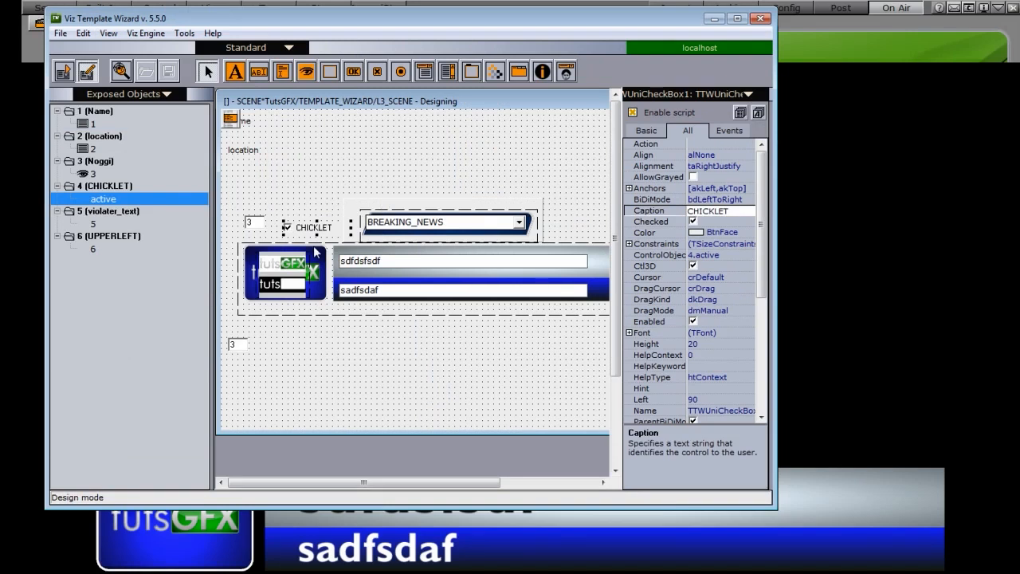
{"action": "left_click_drag", "start_coordinate": [301, 234], "coordinate": [295, 233]}
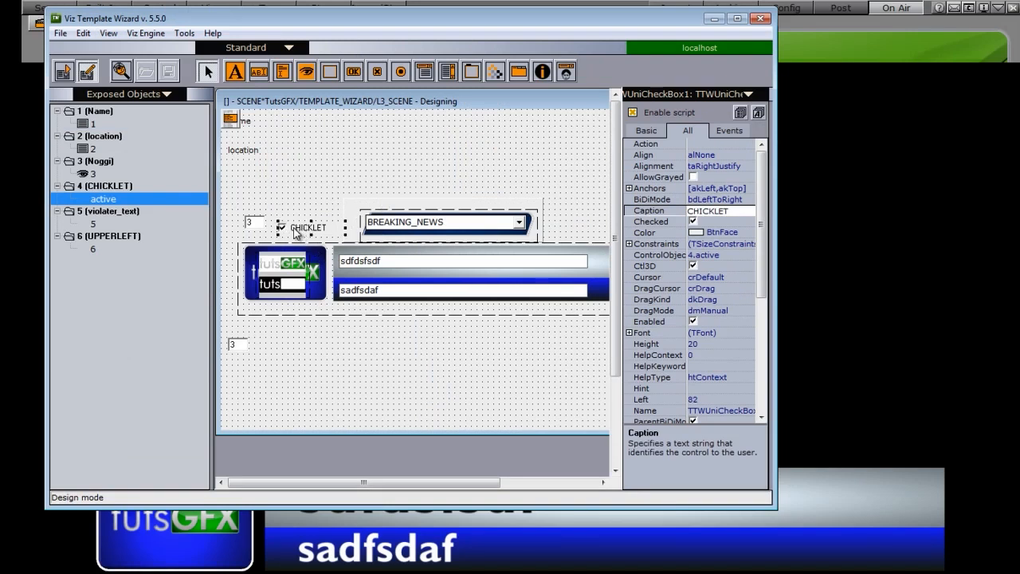
Step: Change the checkbox's caption to Violater
{"action": "left_click", "coordinate": [659, 213]}
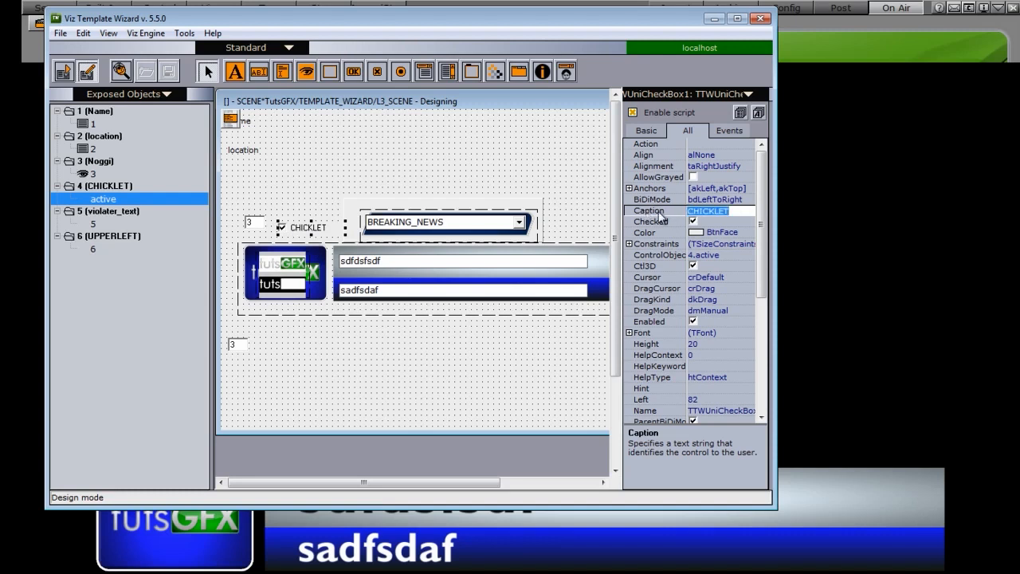
{"action": "type", "text": "vi"}
{"action": "key", "text": "Return"}
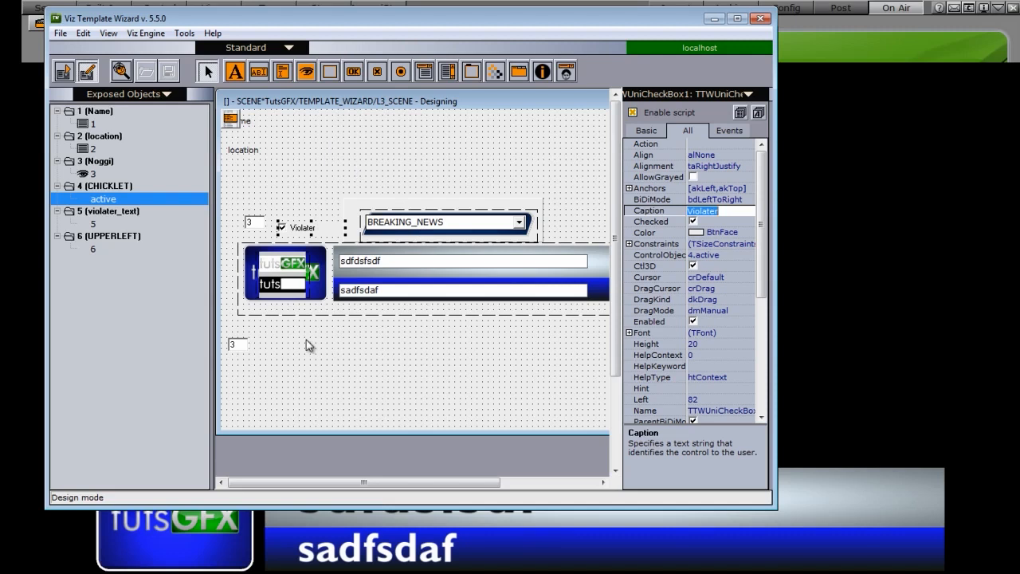
{"action": "left_click_drag", "start_coordinate": [314, 22], "coordinate": [484, 90]}
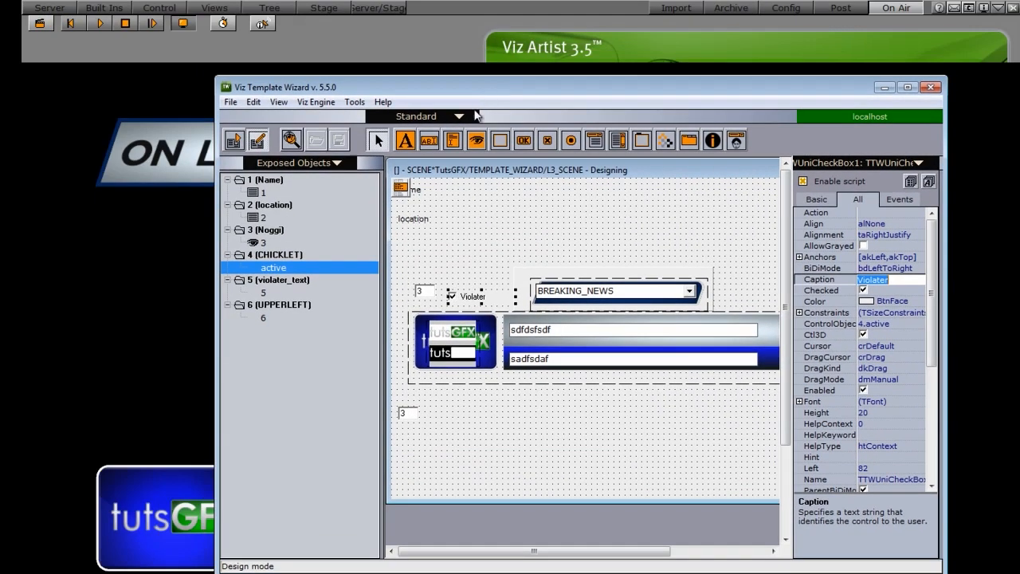